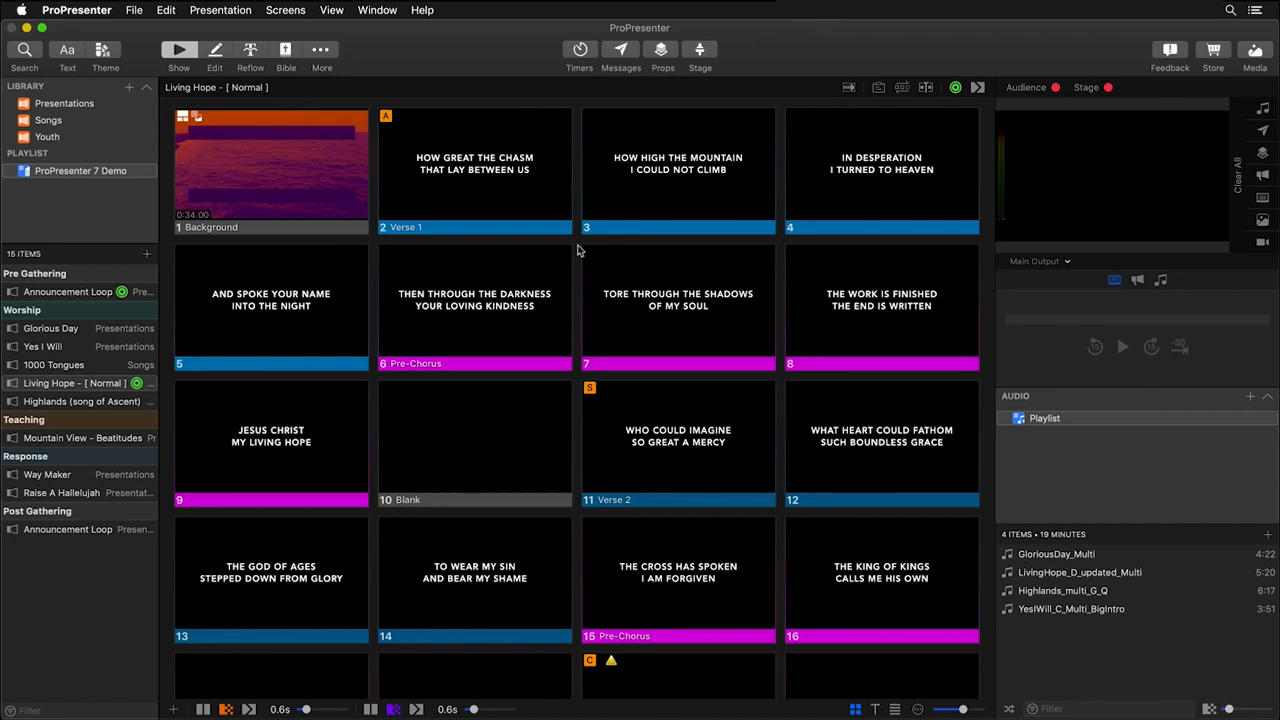
Open the screen configuration and switch the Main Output audience screen from a single output to Edge Blend.
left_click(293, 12)
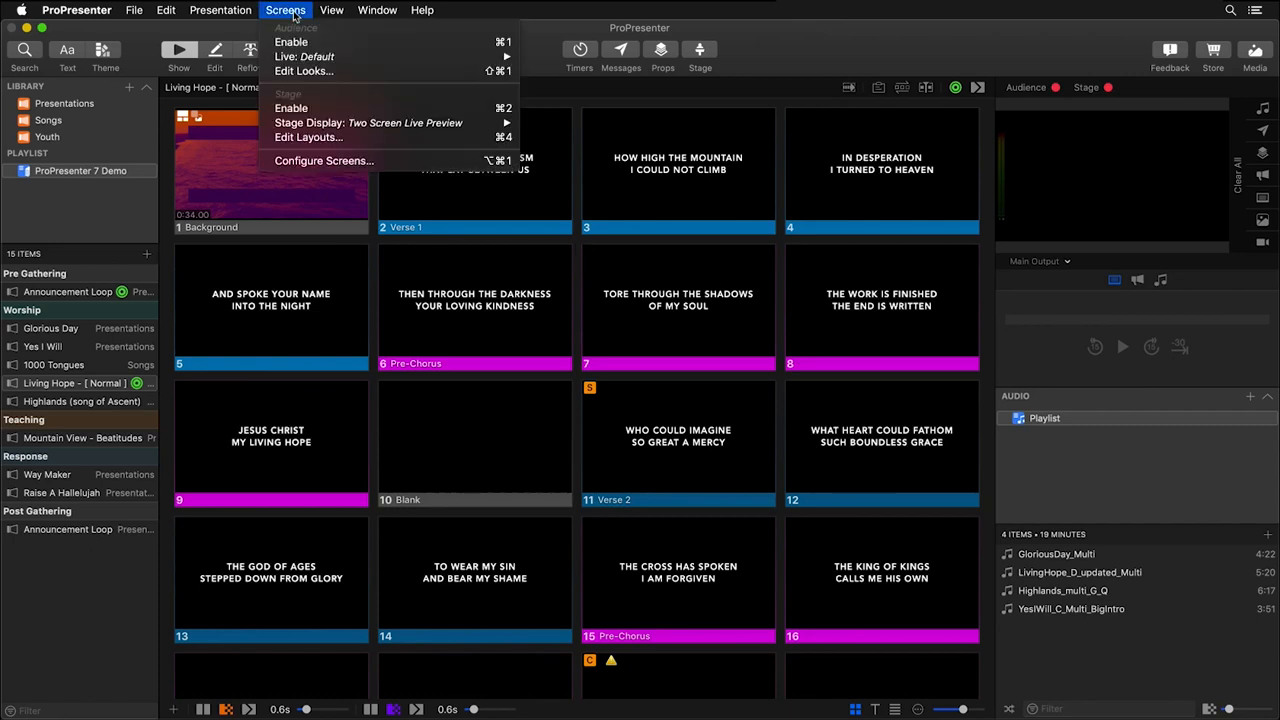
left_click(328, 162)
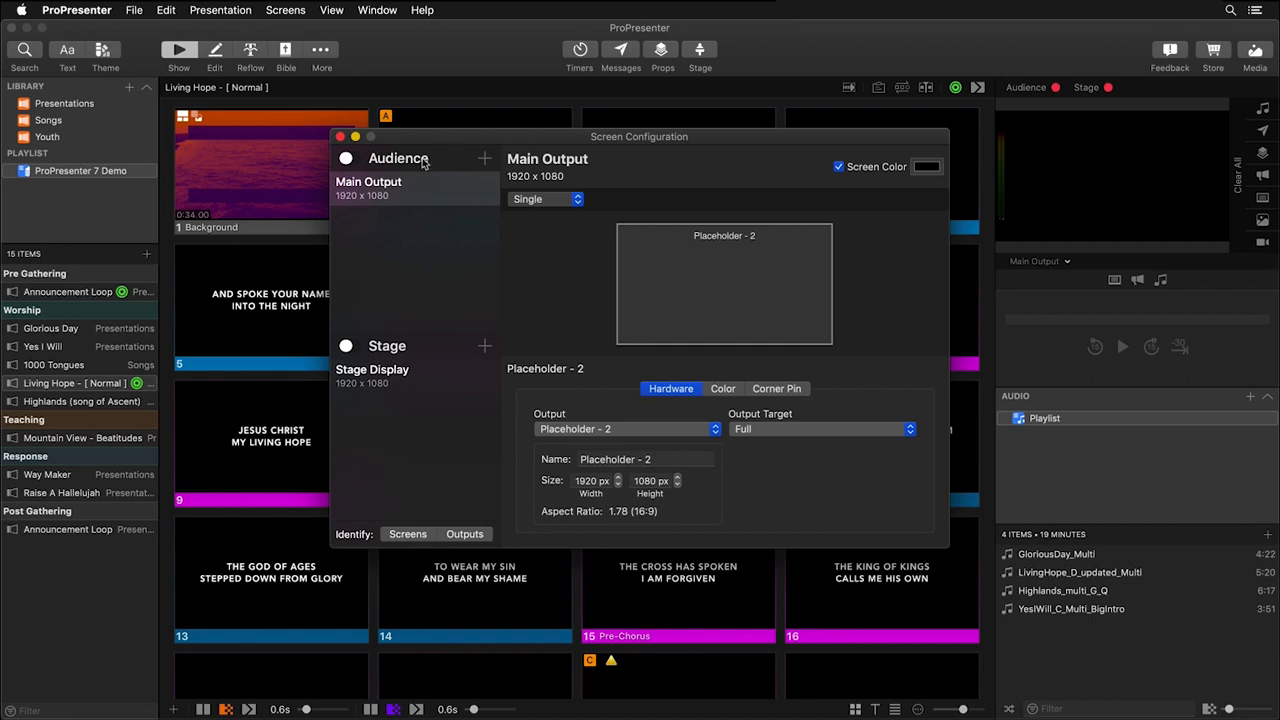
left_click(579, 200)
left_click(560, 241)
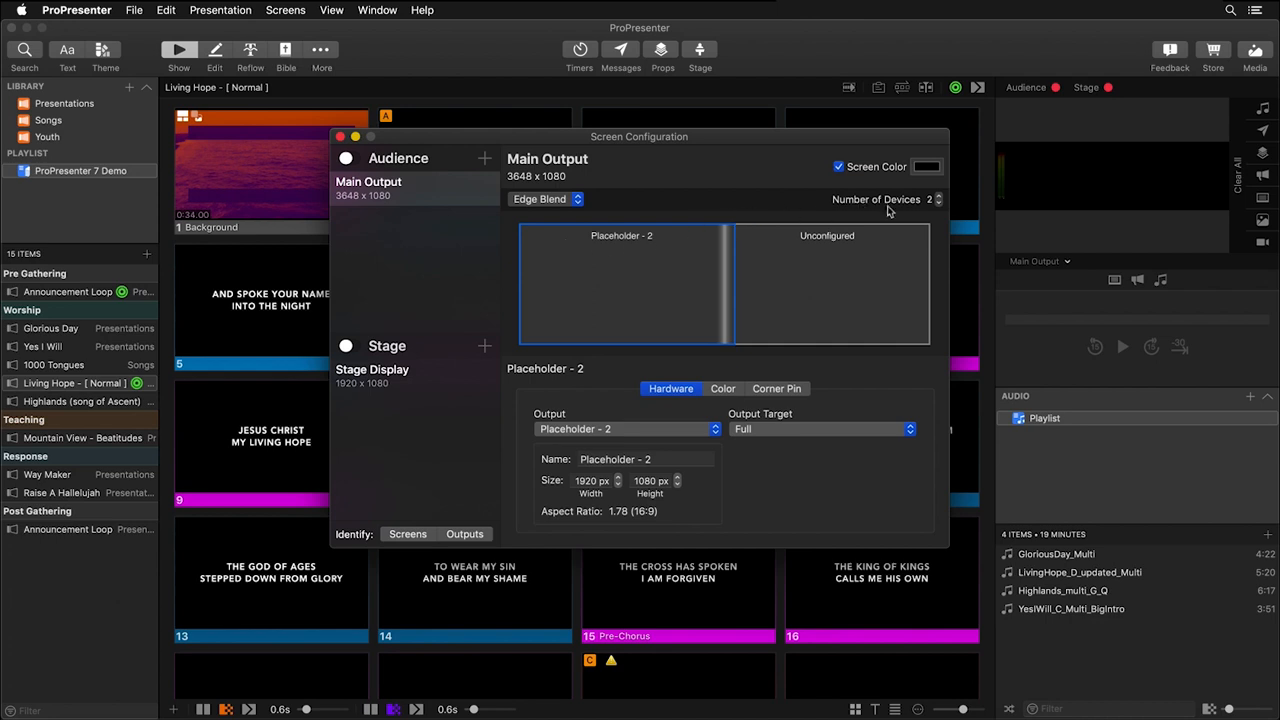
Try the edge blend with 5 devices, and return the number of devices to 2.
left_click(938, 196)
left_click(938, 196)
left_click(938, 196)
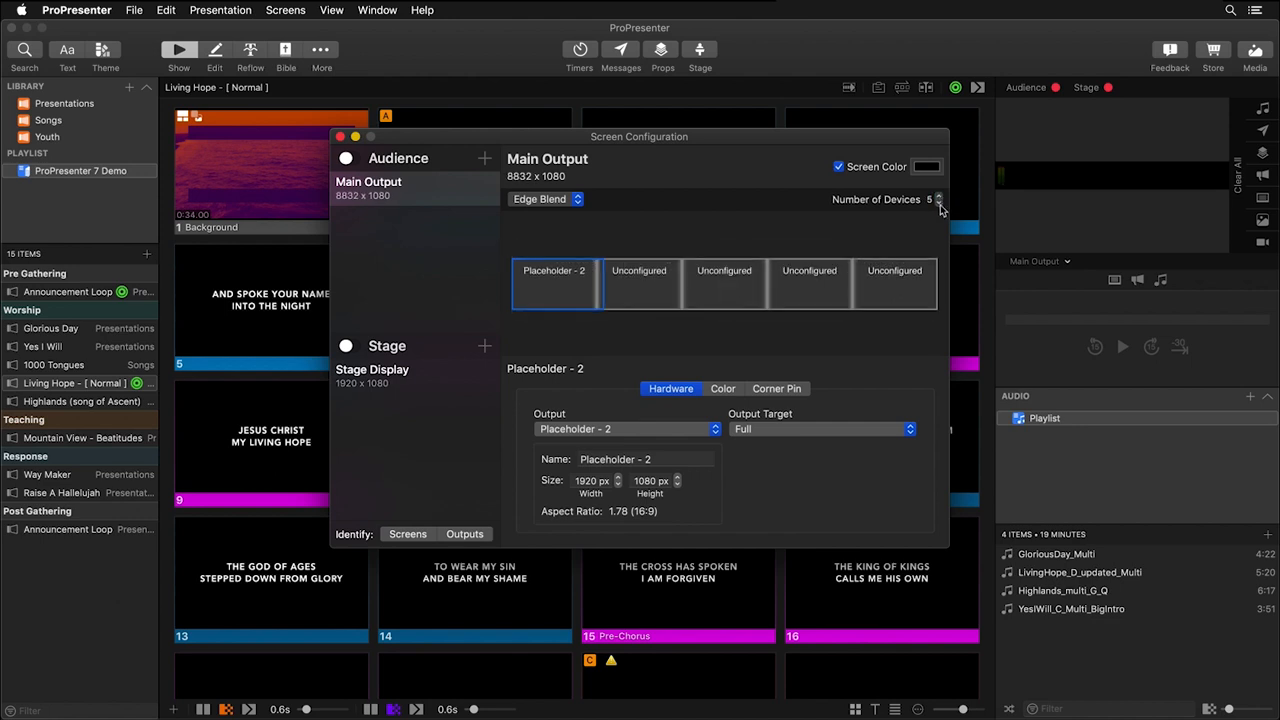
left_click(938, 203)
left_click(938, 203)
left_click(938, 203)
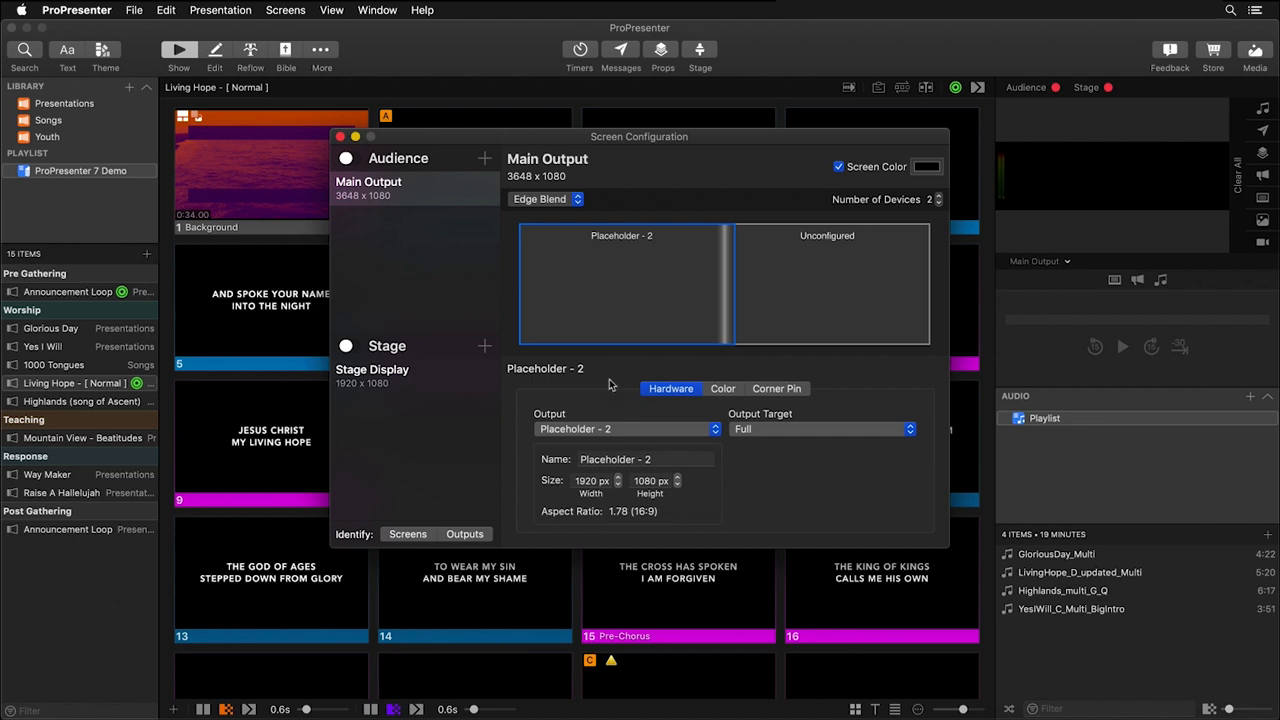
Assign the DELL ST2210 display as the output of the first edge-blend device.
left_click(623, 431)
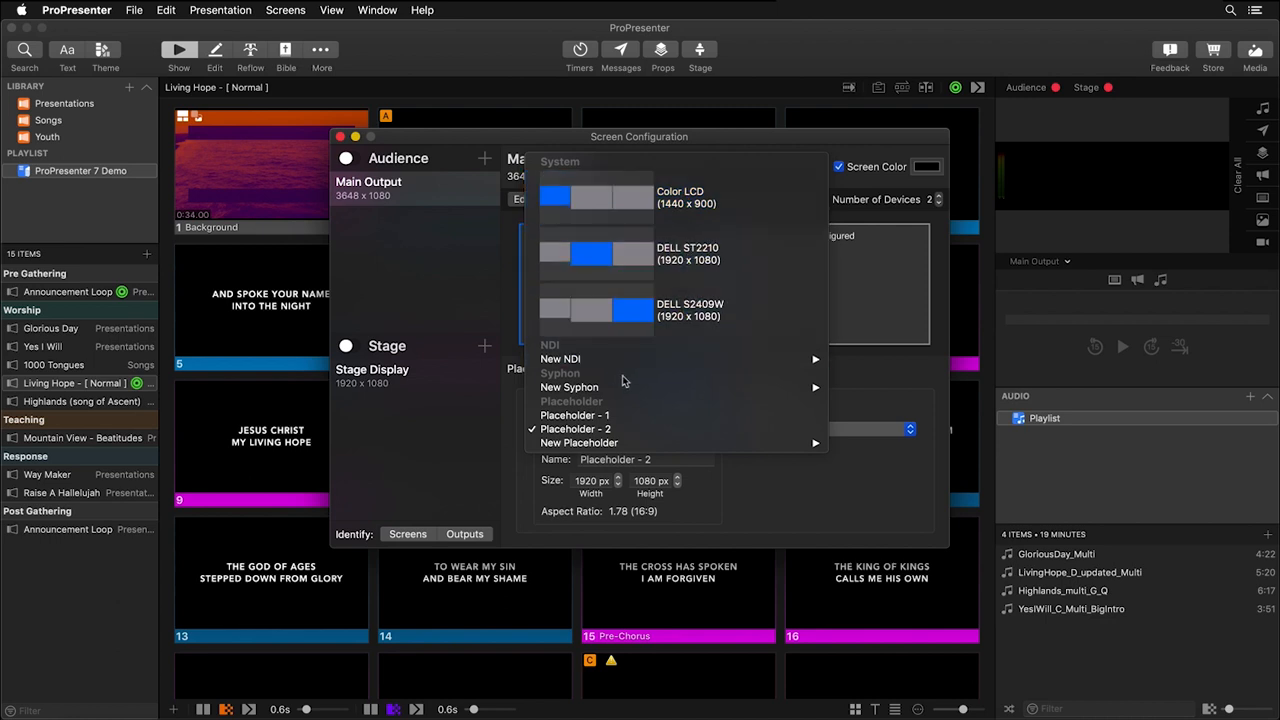
mouse_move(628, 367)
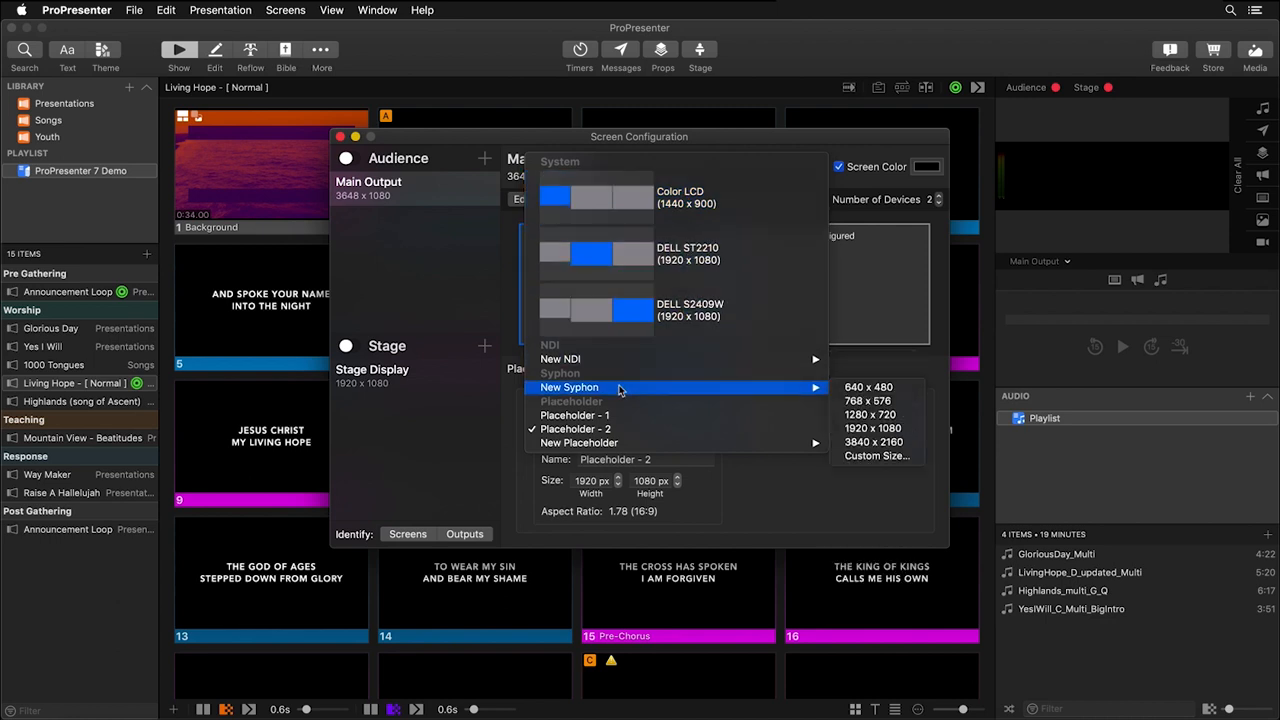
mouse_move(612, 447)
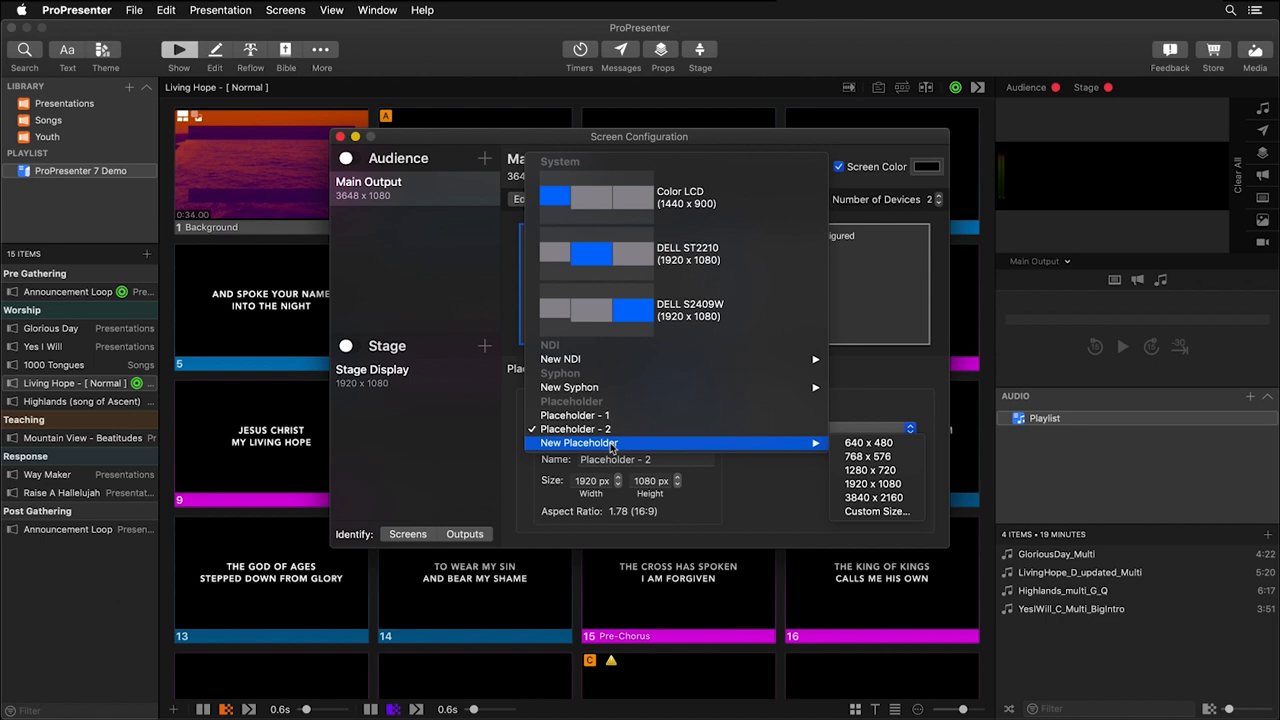
left_click(726, 258)
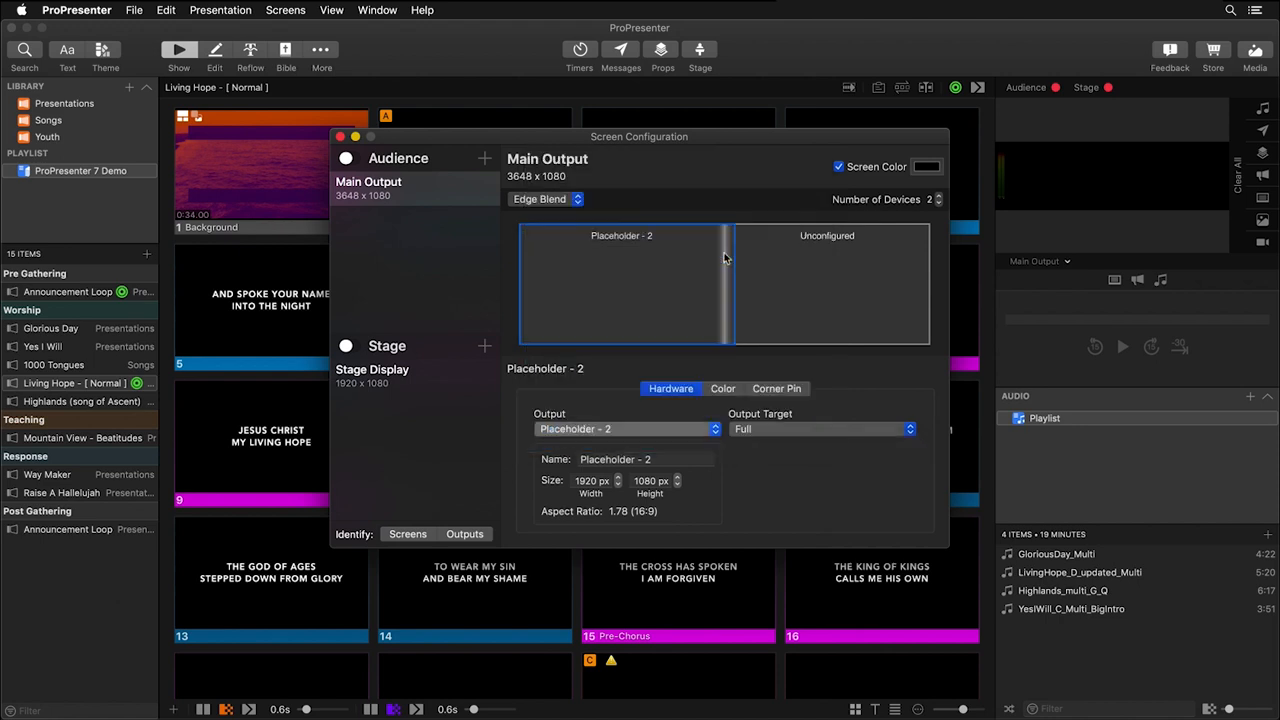
Assign the DELL S2409W display as the output of the unconfigured second device.
left_click(818, 287)
left_click(617, 431)
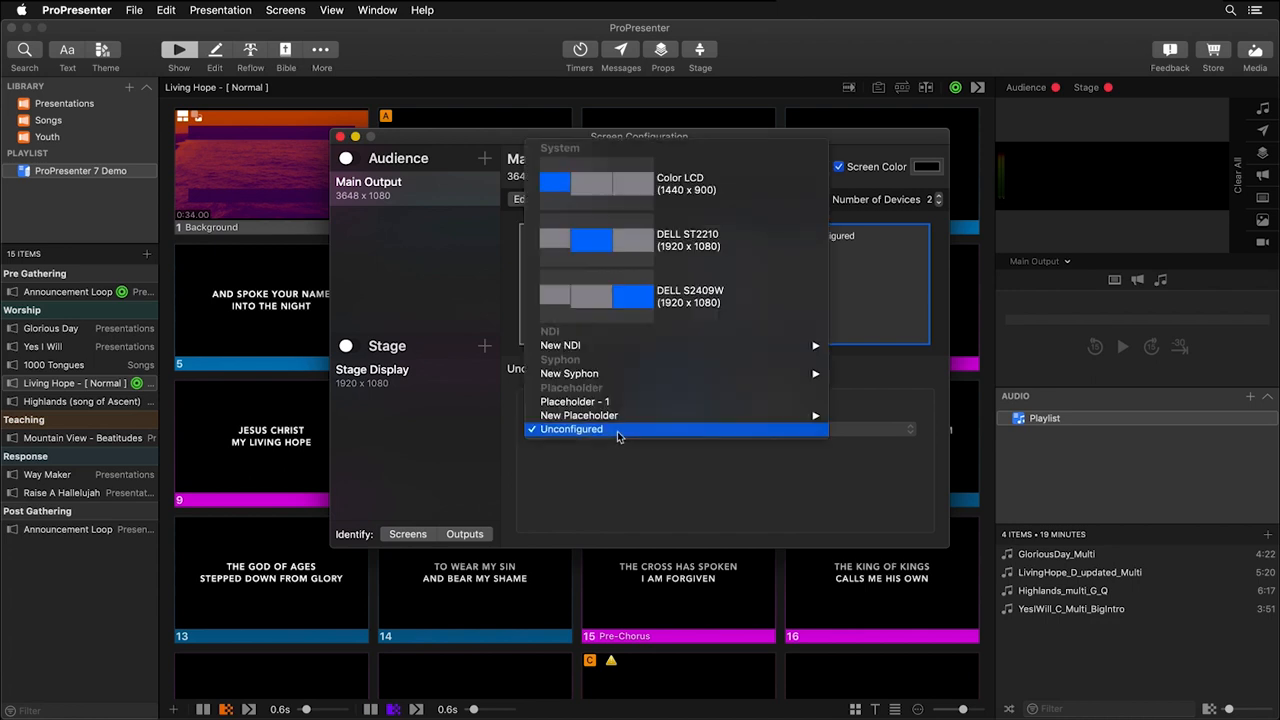
left_click(702, 303)
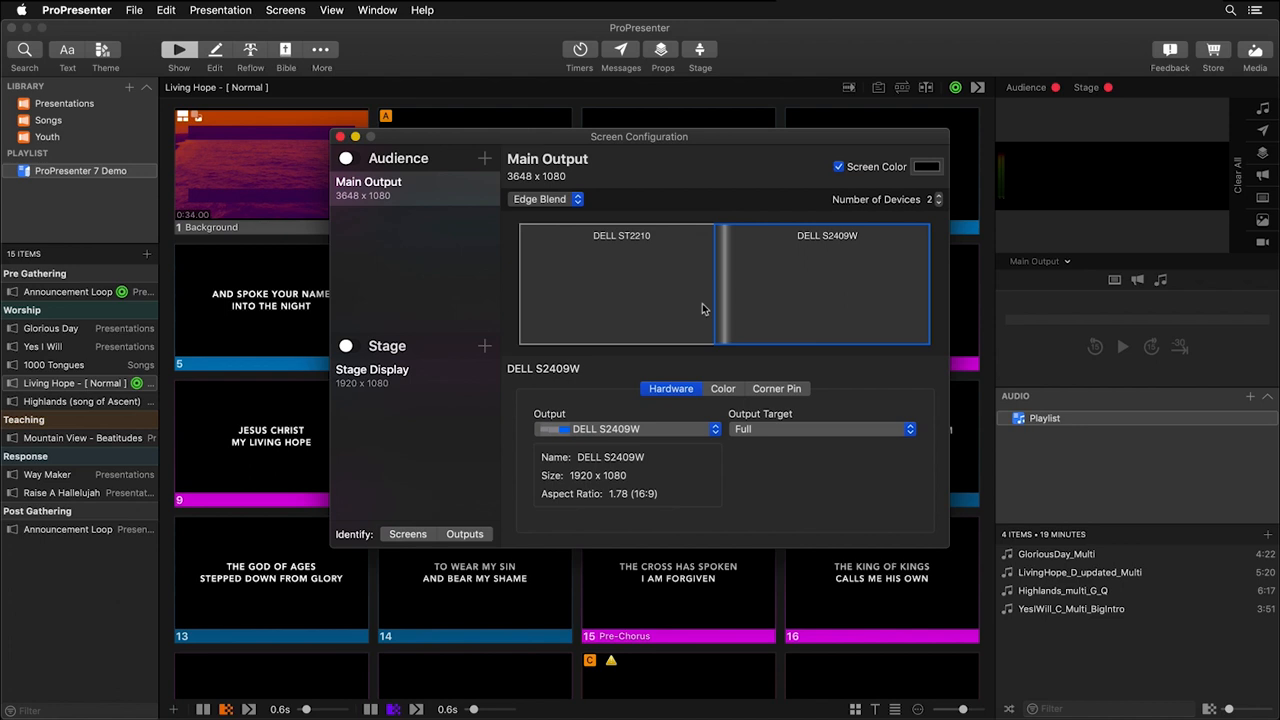
Set the blend width of the overlap between DELL ST2210 and DELL S2409W to 320.
left_click(609, 303)
left_click(805, 282)
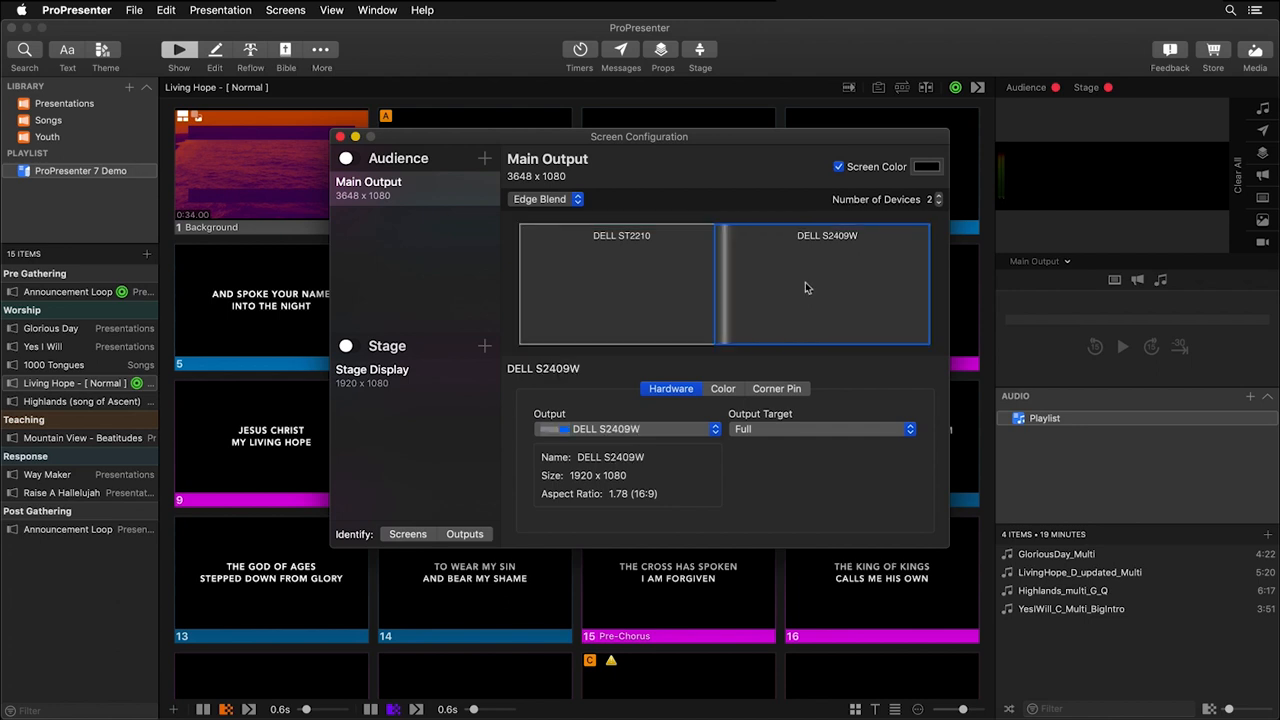
left_click(726, 287)
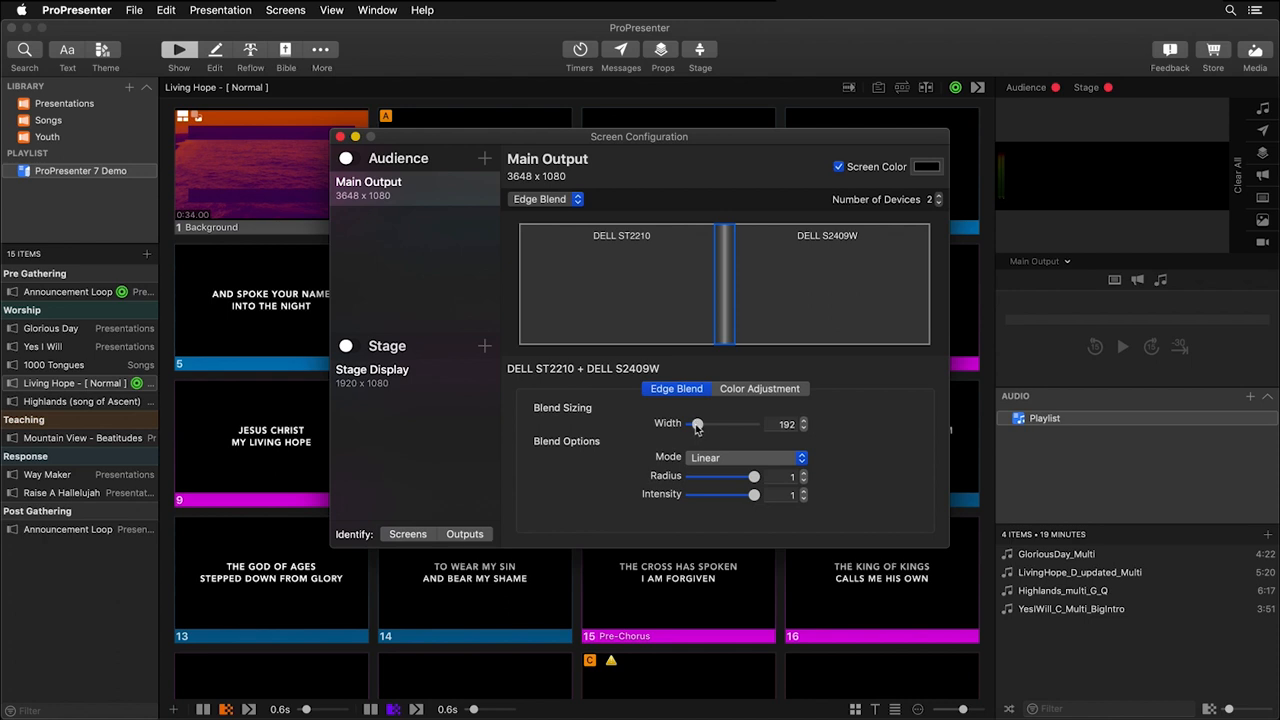
left_click_drag(697, 427, 716, 427)
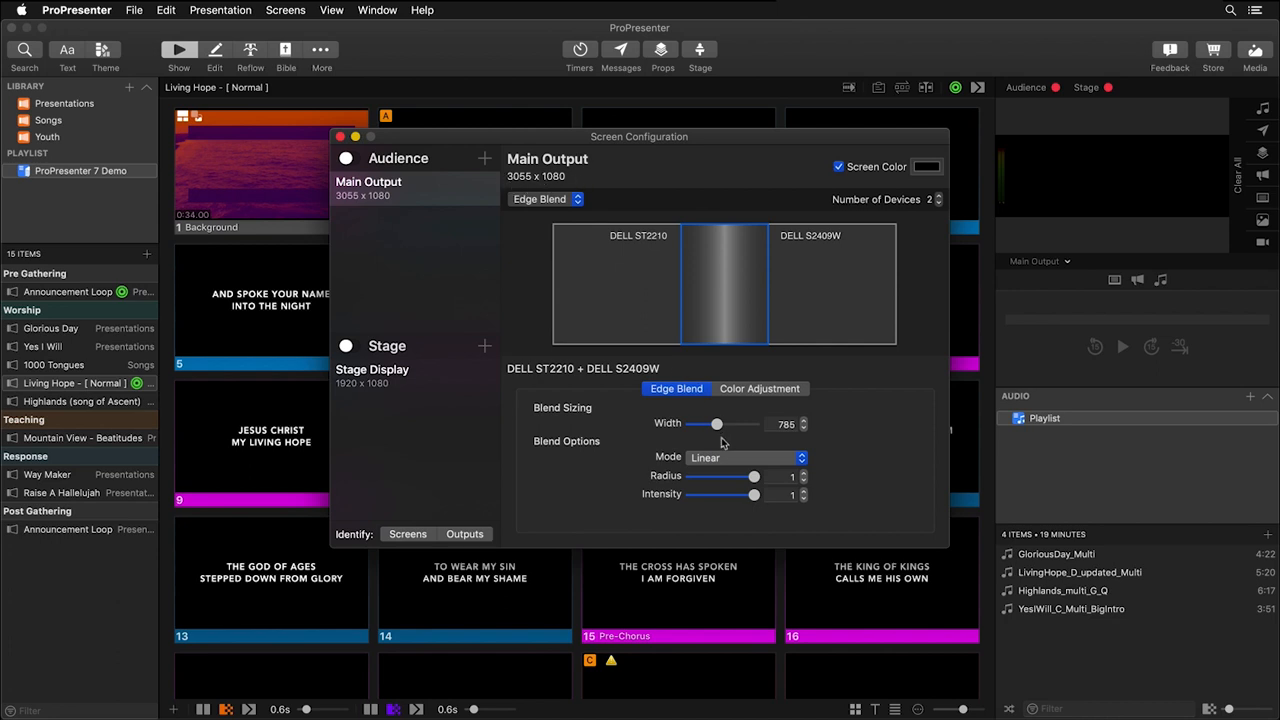
left_click_drag(718, 427, 702, 432)
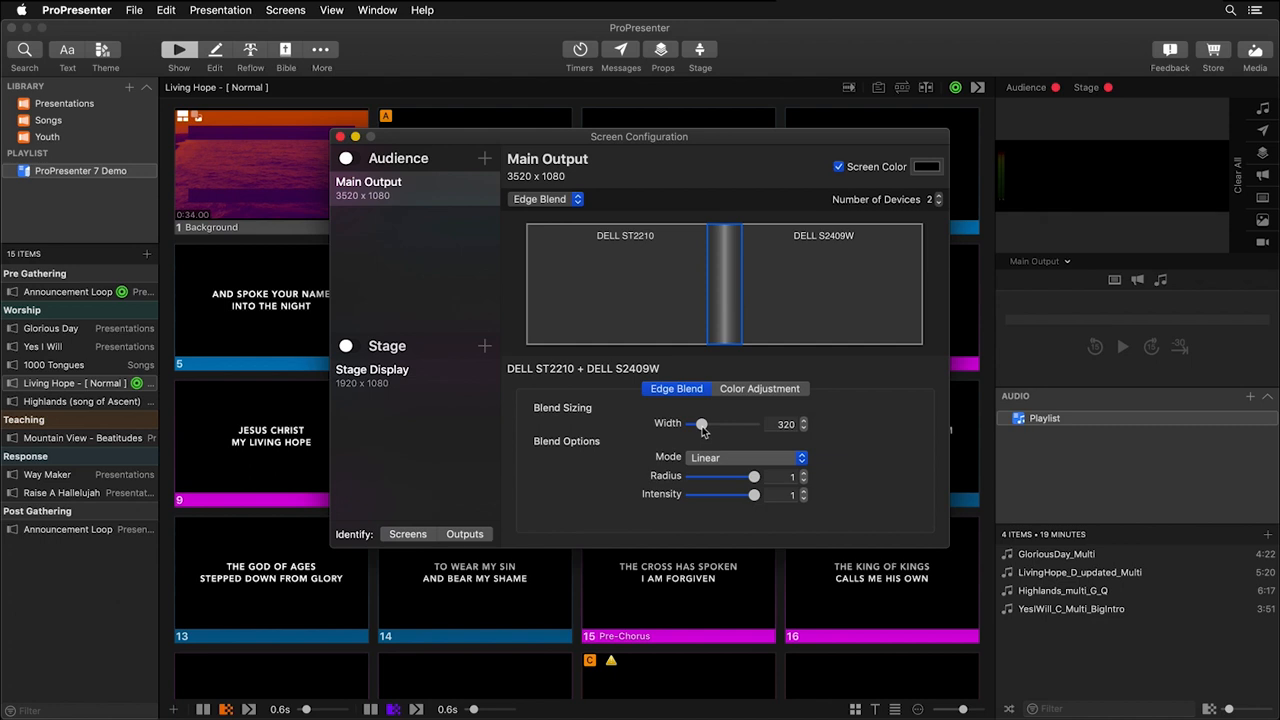
Review the blend mode options for the overlap and open its color adjustment settings.
left_click(728, 312)
left_click(728, 312)
left_click(727, 460)
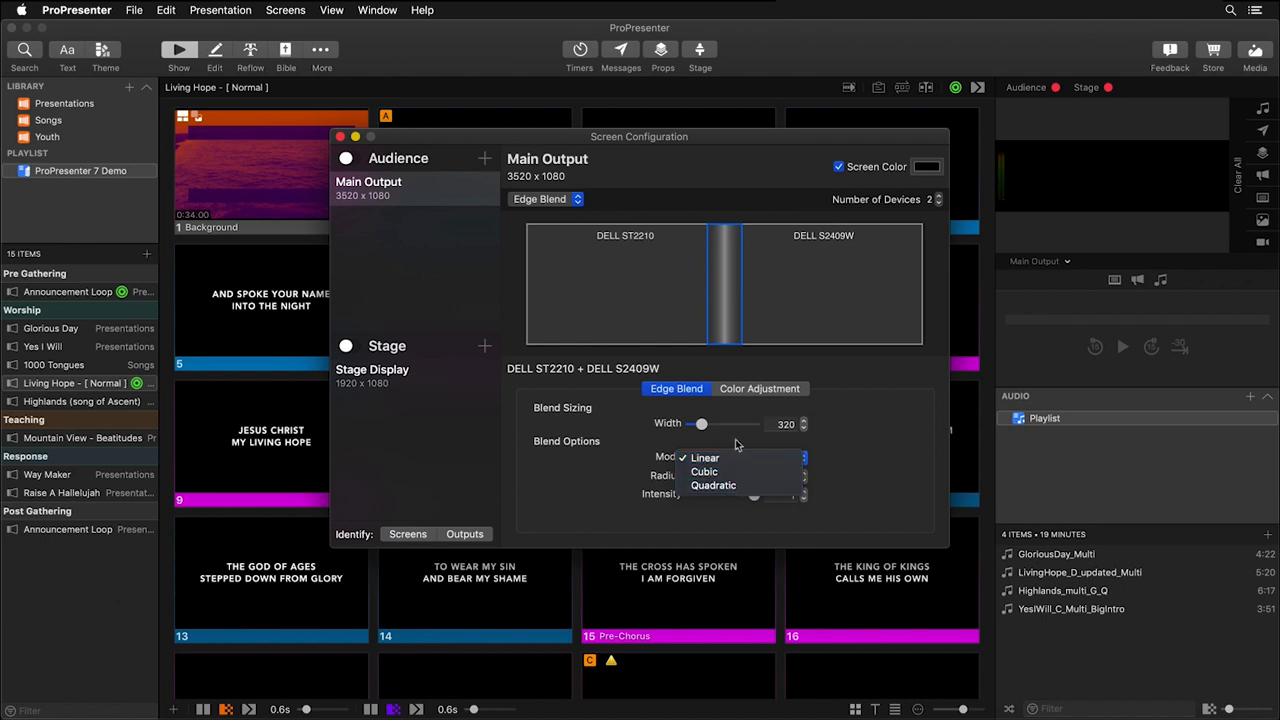
left_click(736, 441)
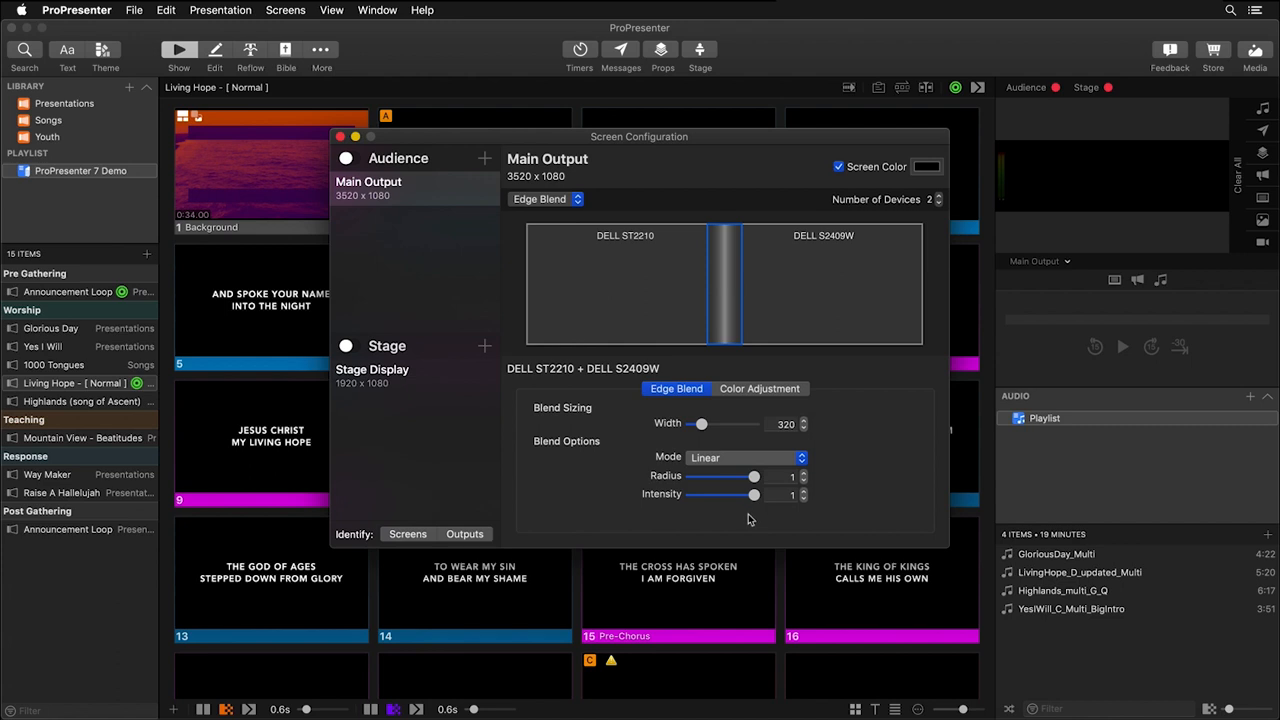
left_click(752, 393)
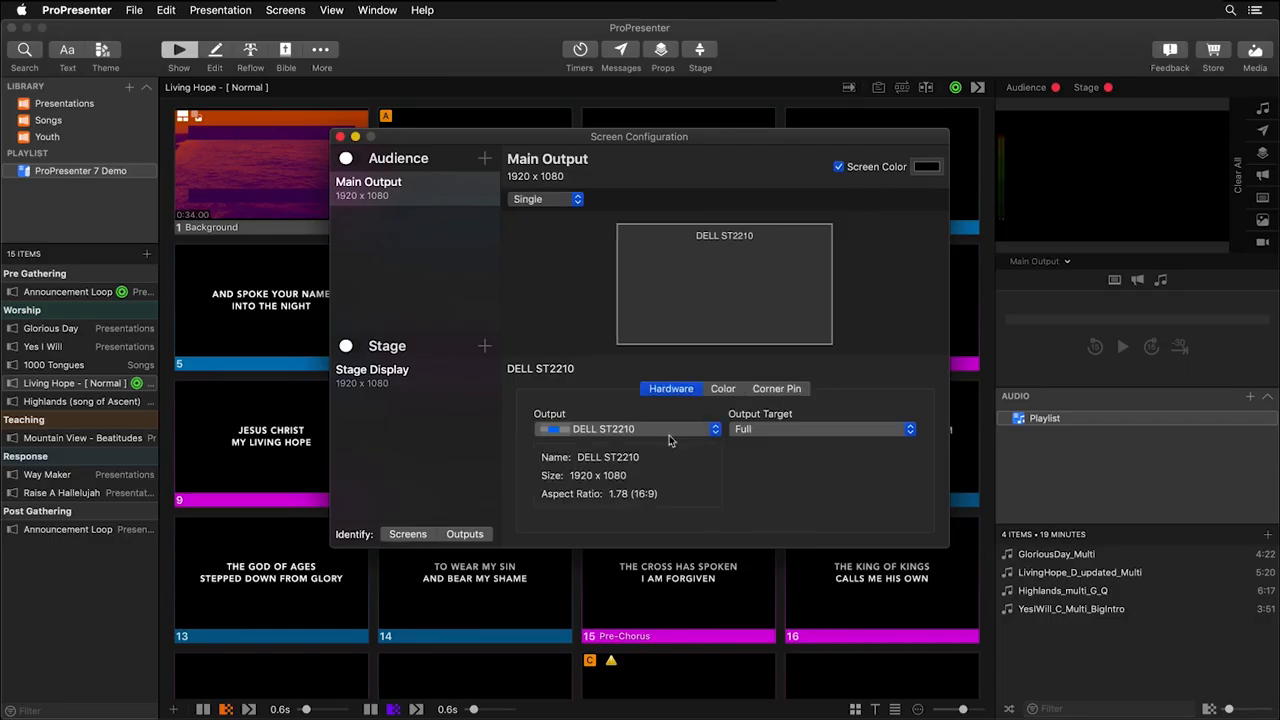
Create a custom-size placeholder output named Triplewide, 5760 wide by 1080 high, for Main Output.
left_click(669, 435)
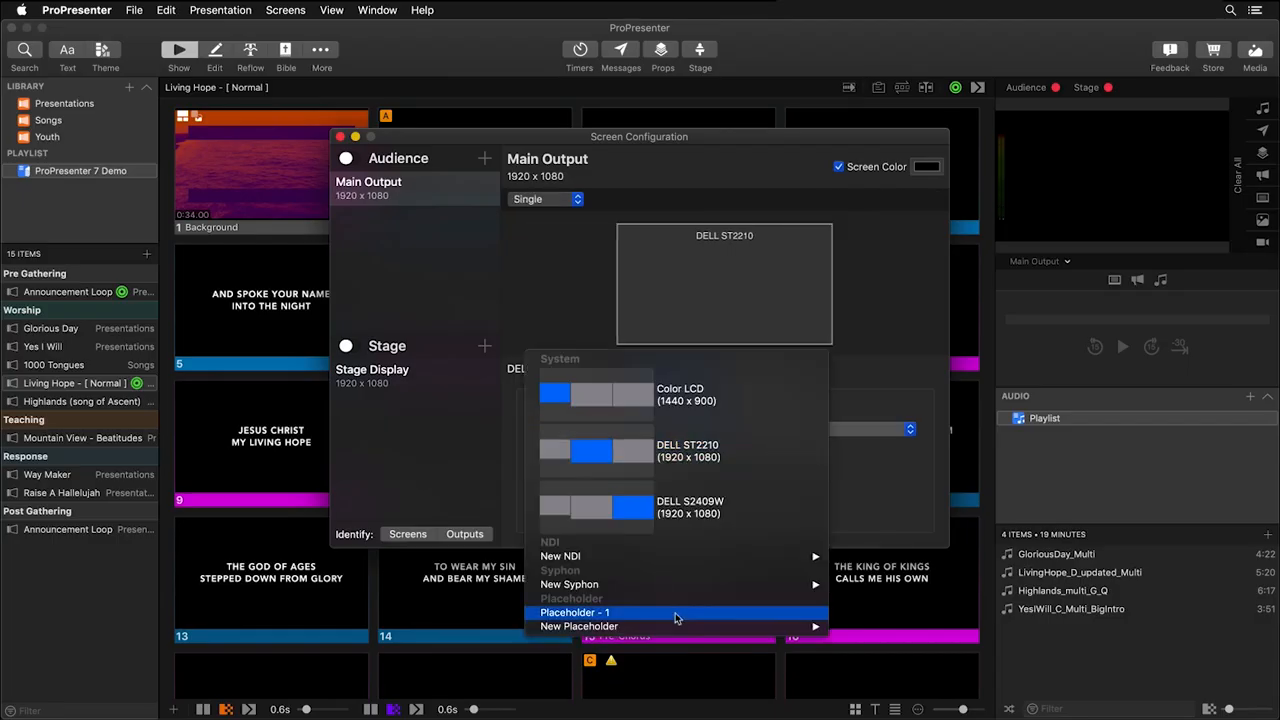
mouse_move(677, 625)
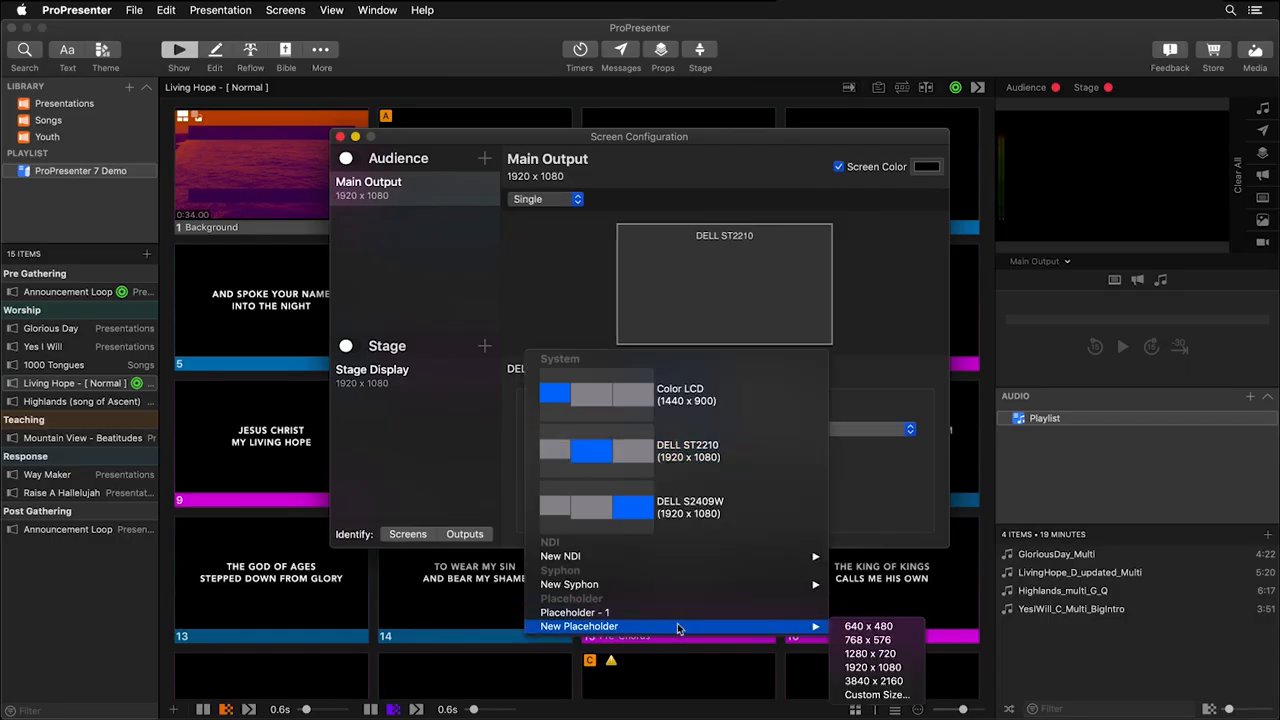
left_click(889, 698)
type("Triplewide")
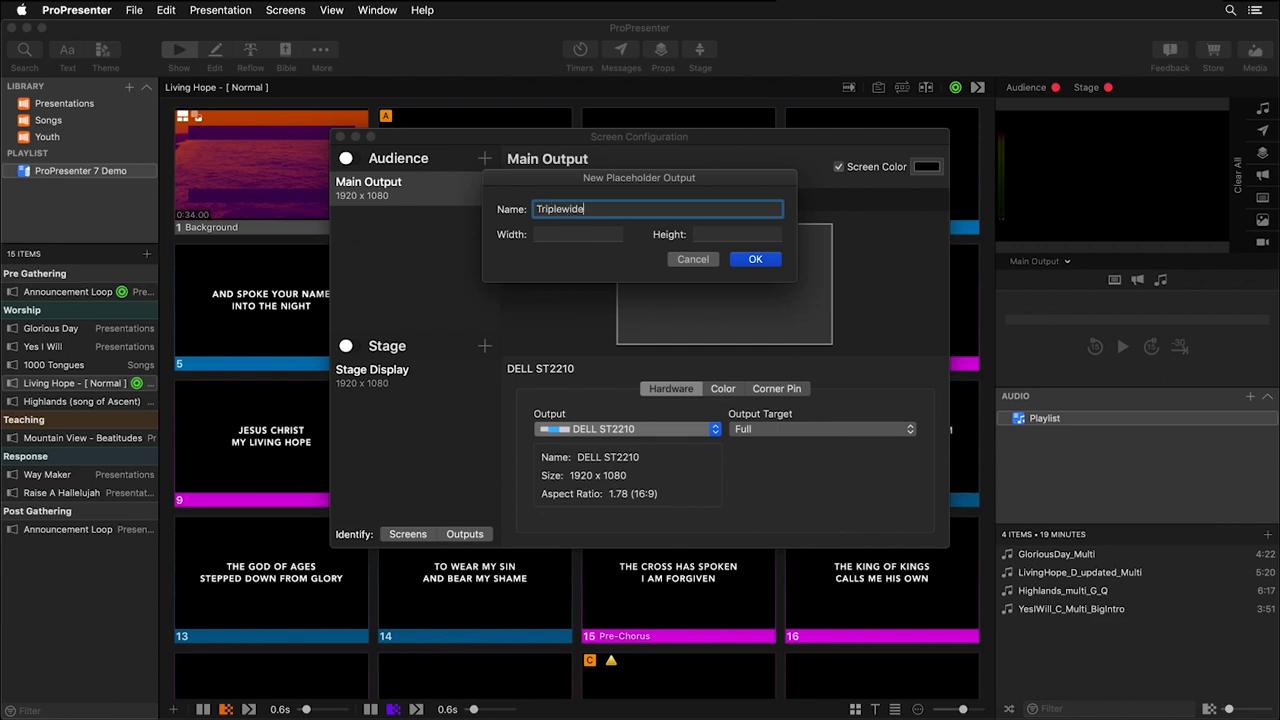
key("Tab")
type("5760")
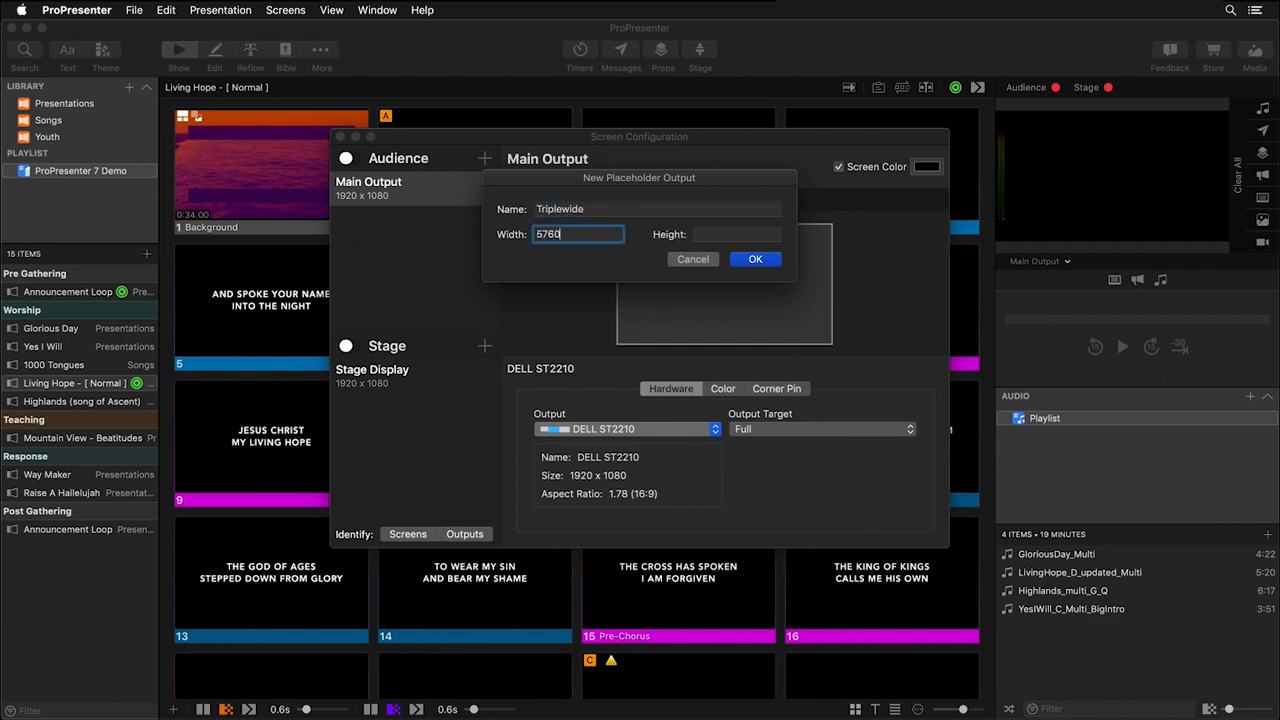
key("Tab")
type("108")
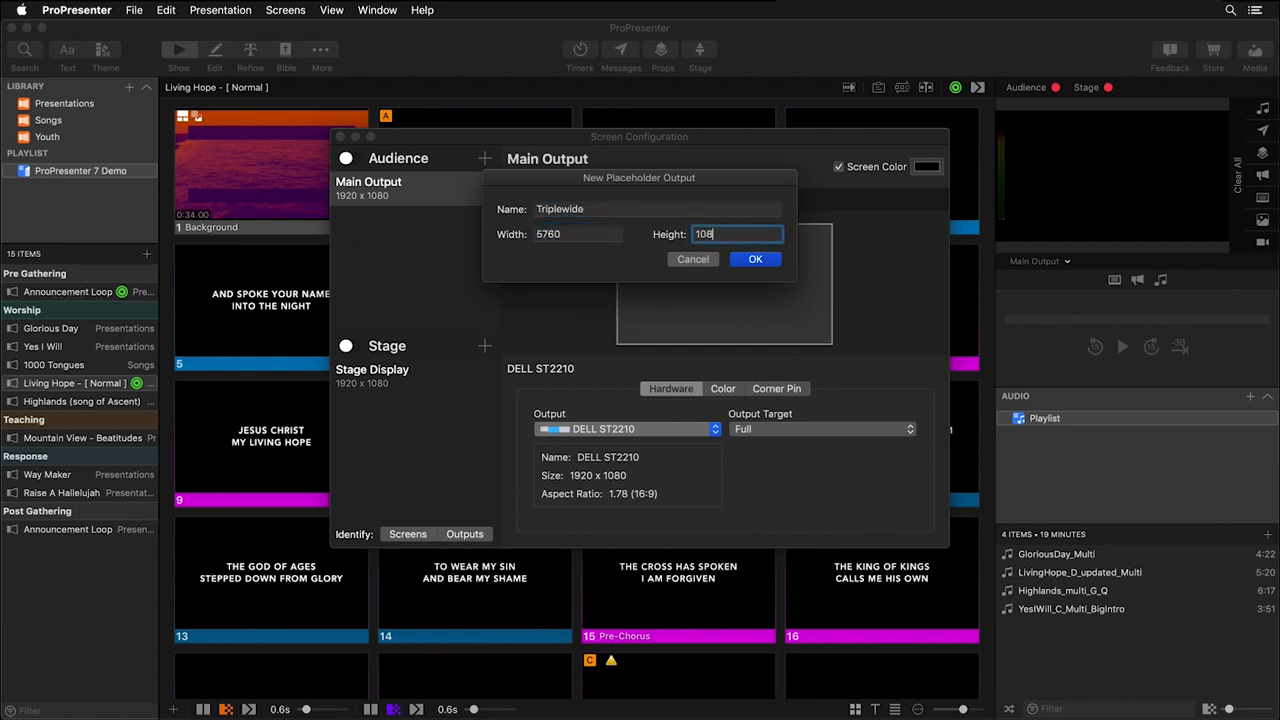
left_click(756, 259)
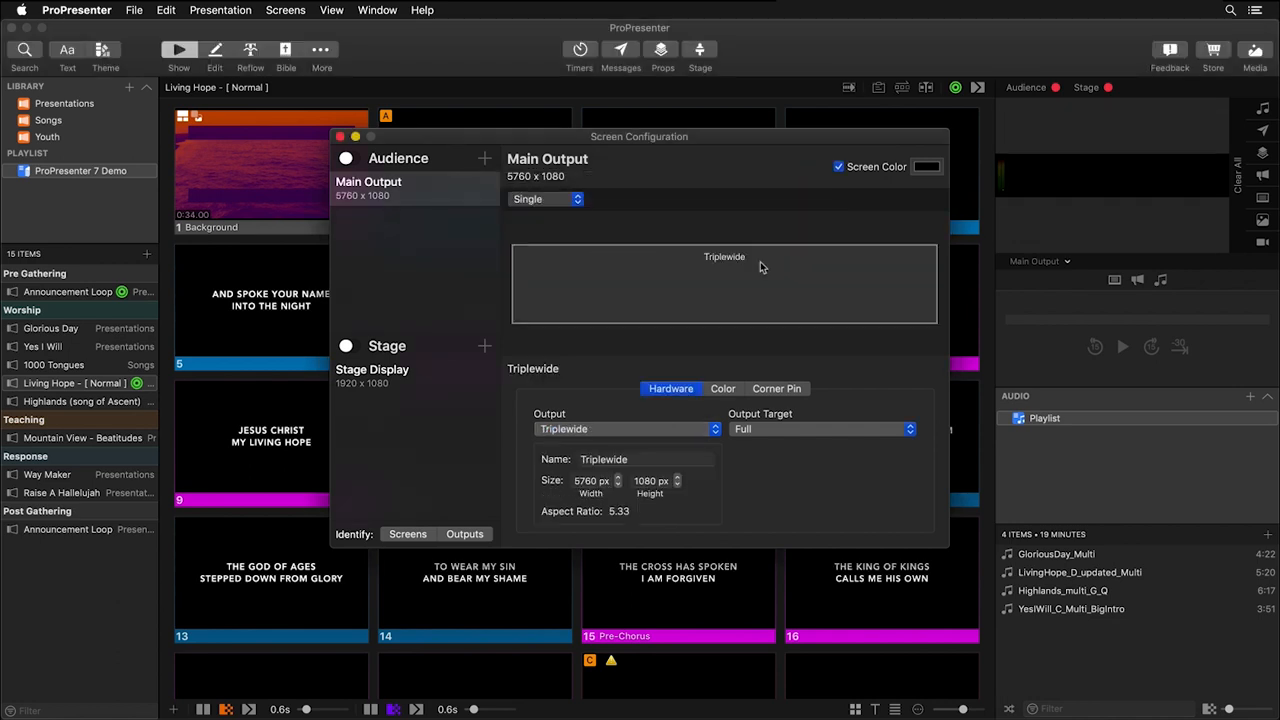
Set Main Output to Edge Blend with 3 devices, giving the first Triplewide device a 3 x 1 output target.
left_click(575, 200)
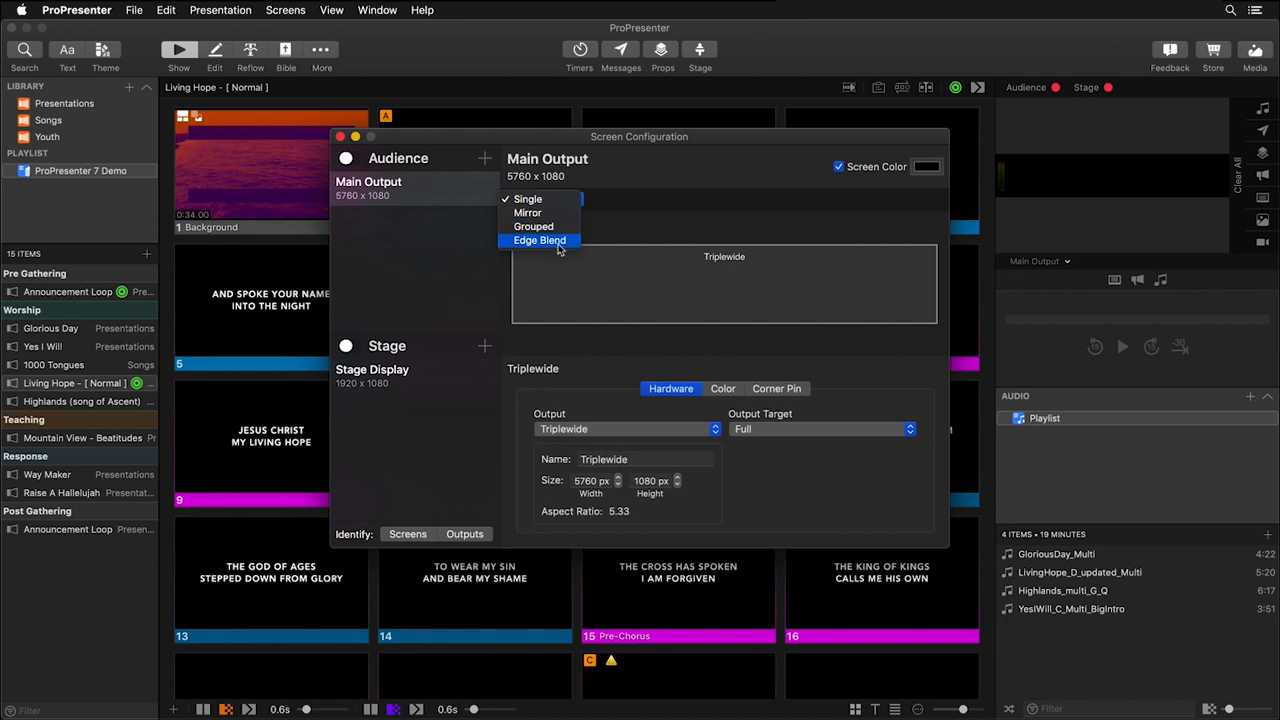
left_click(558, 242)
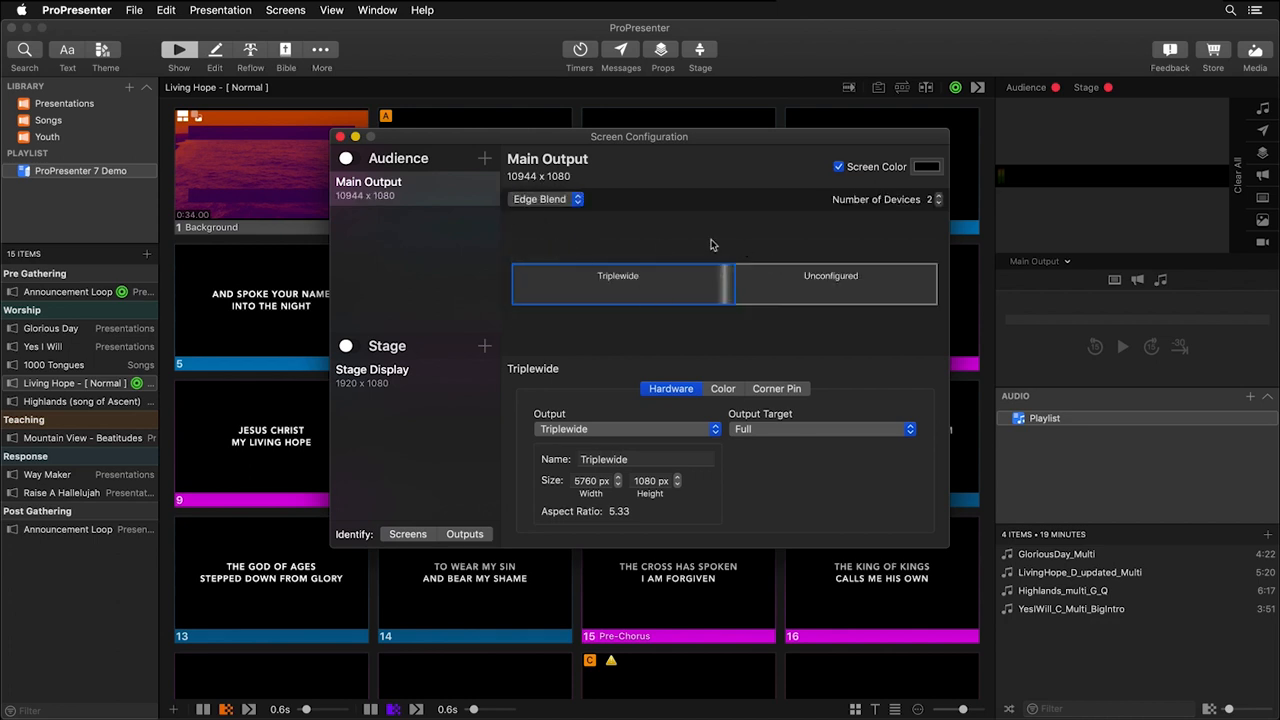
left_click(771, 432)
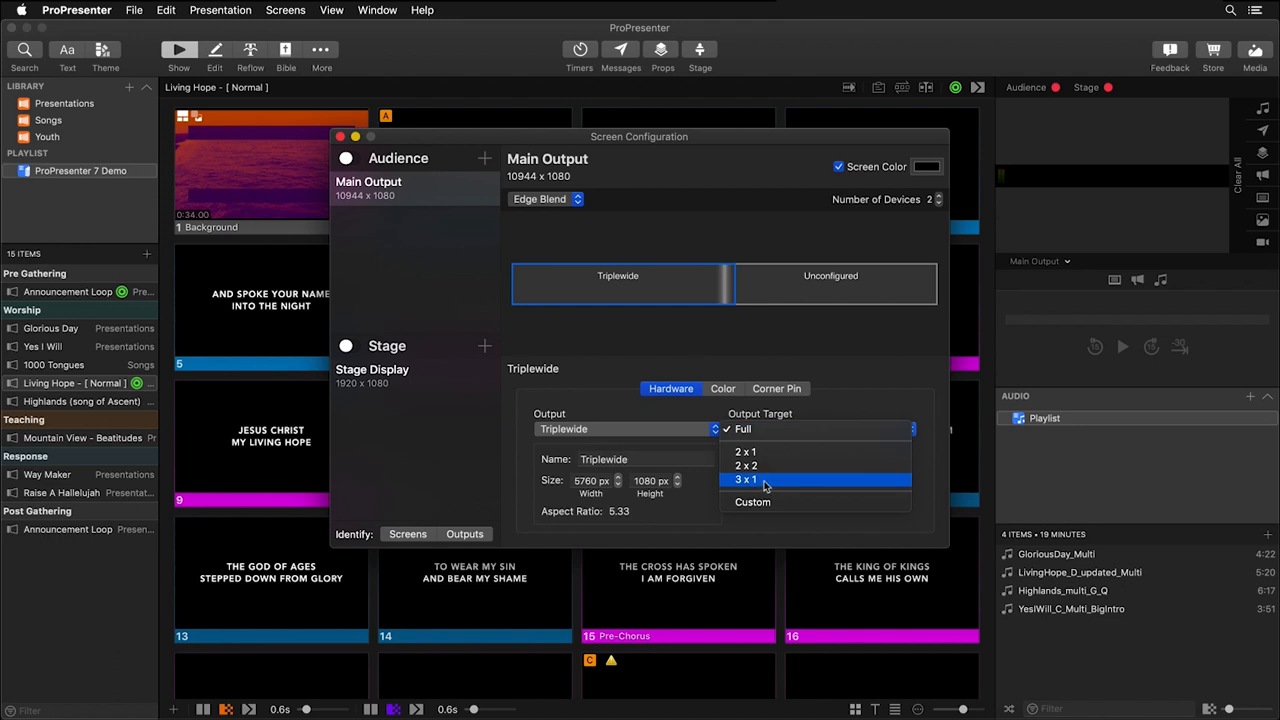
left_click(765, 481)
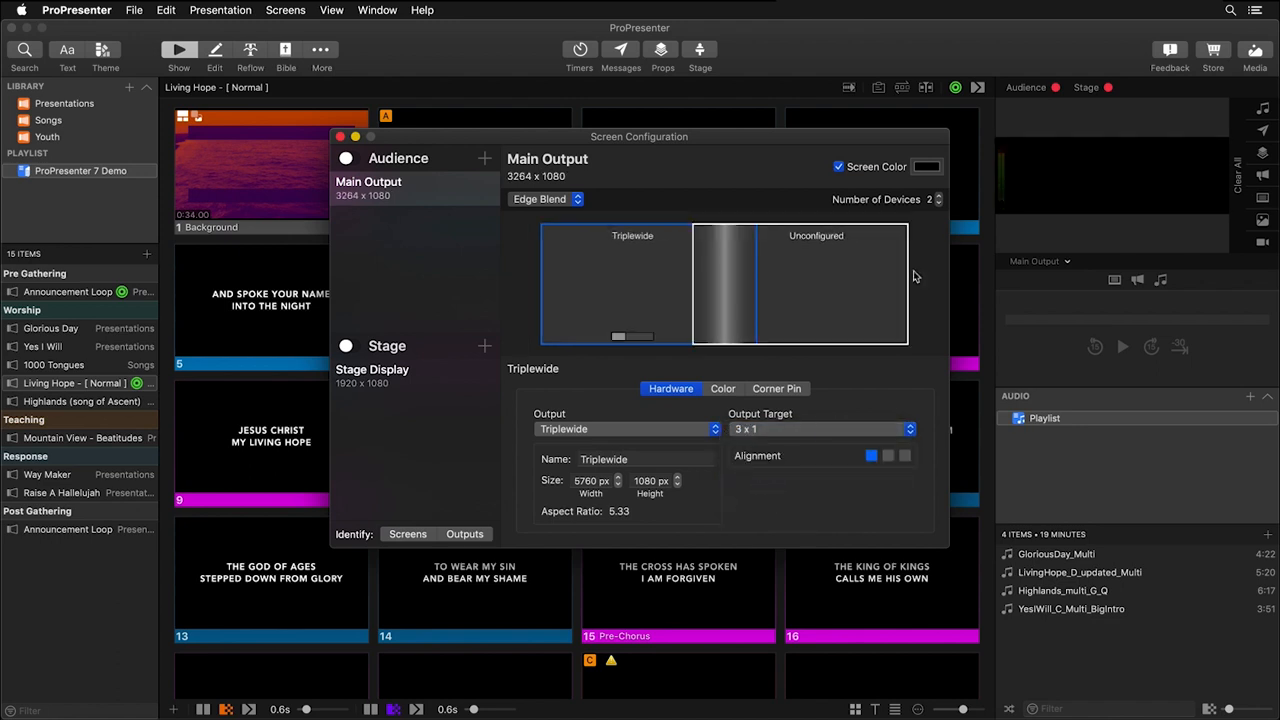
left_click(937, 197)
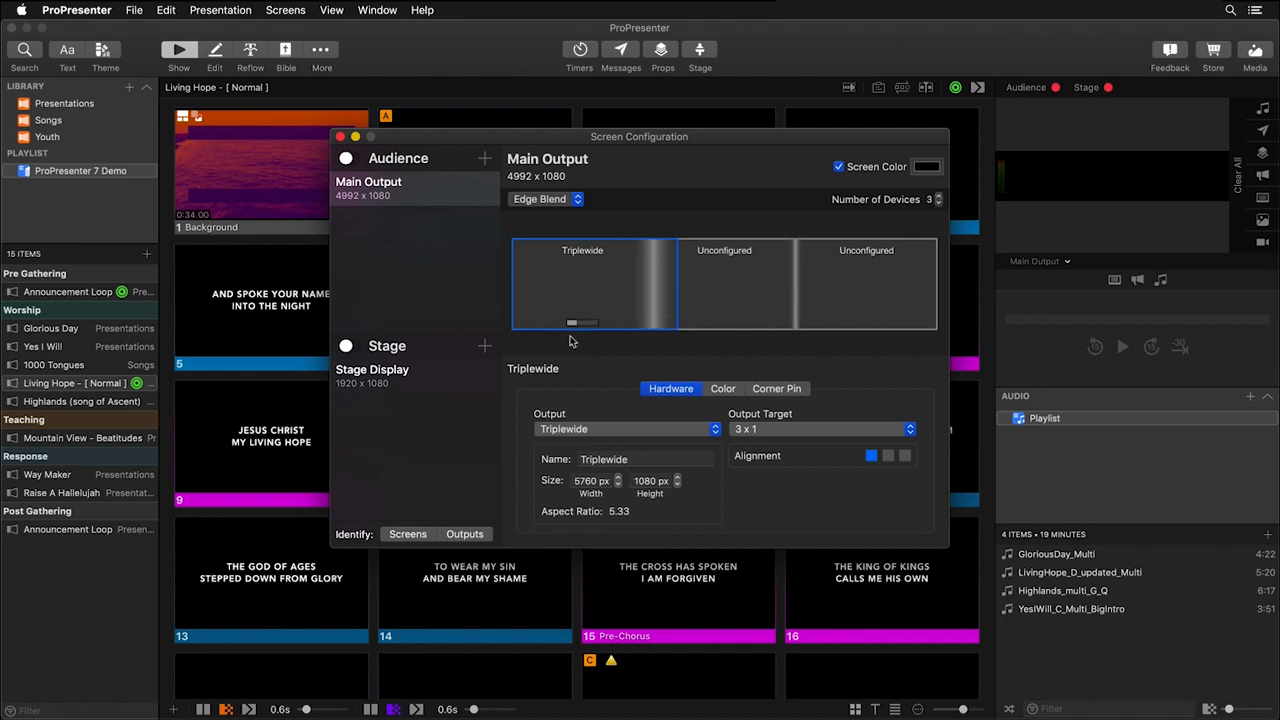
Assign Triplewide to the middle device with a 3 x 1 output target aligned to the center third.
left_click(735, 286)
left_click(630, 436)
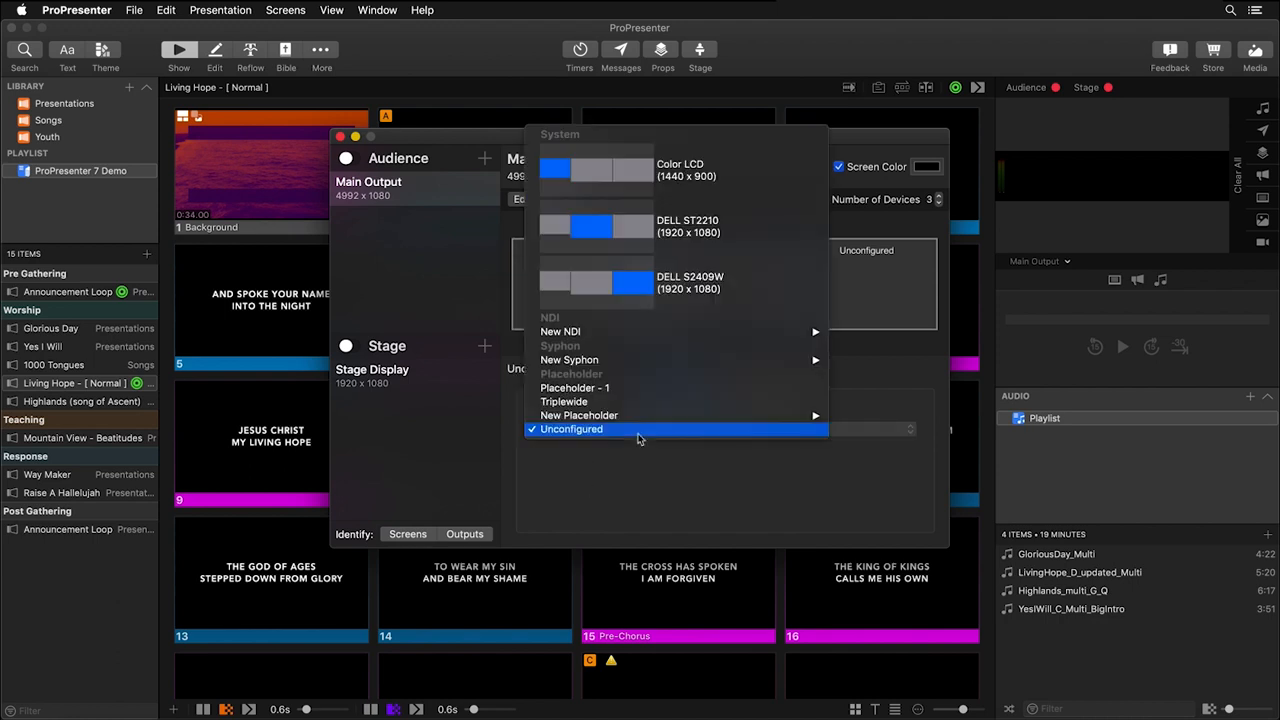
left_click(637, 403)
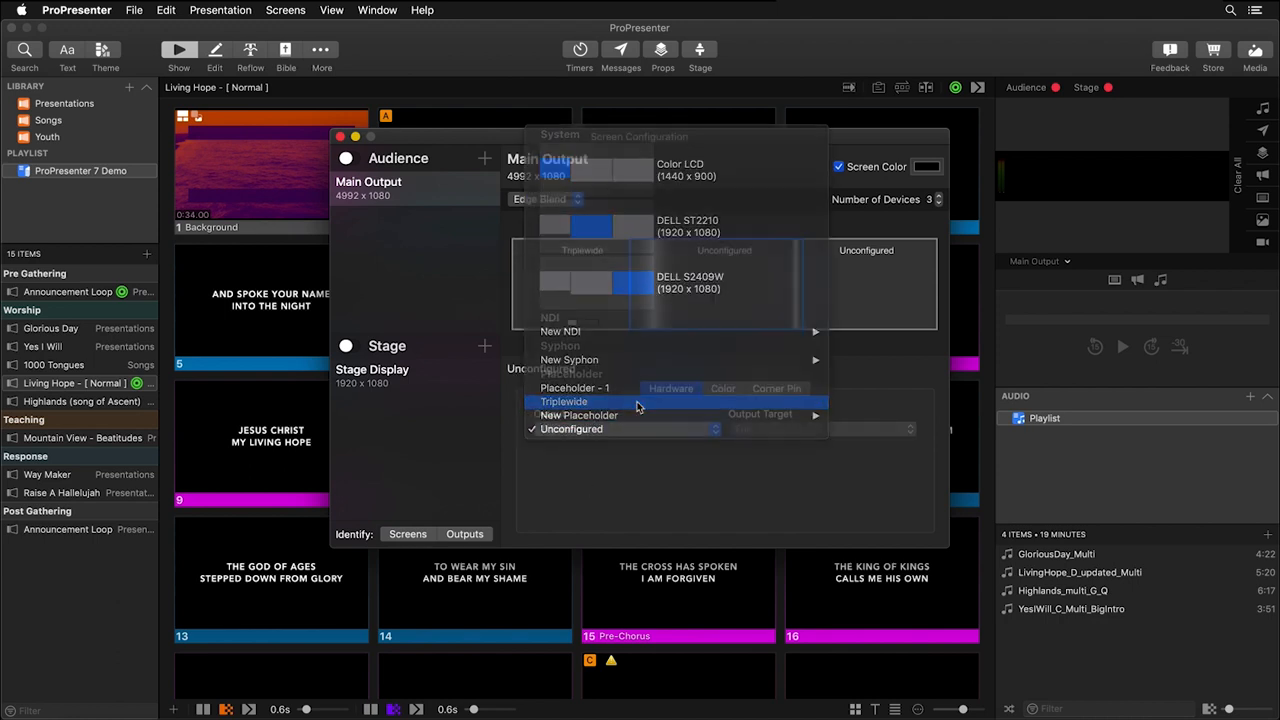
left_click(794, 430)
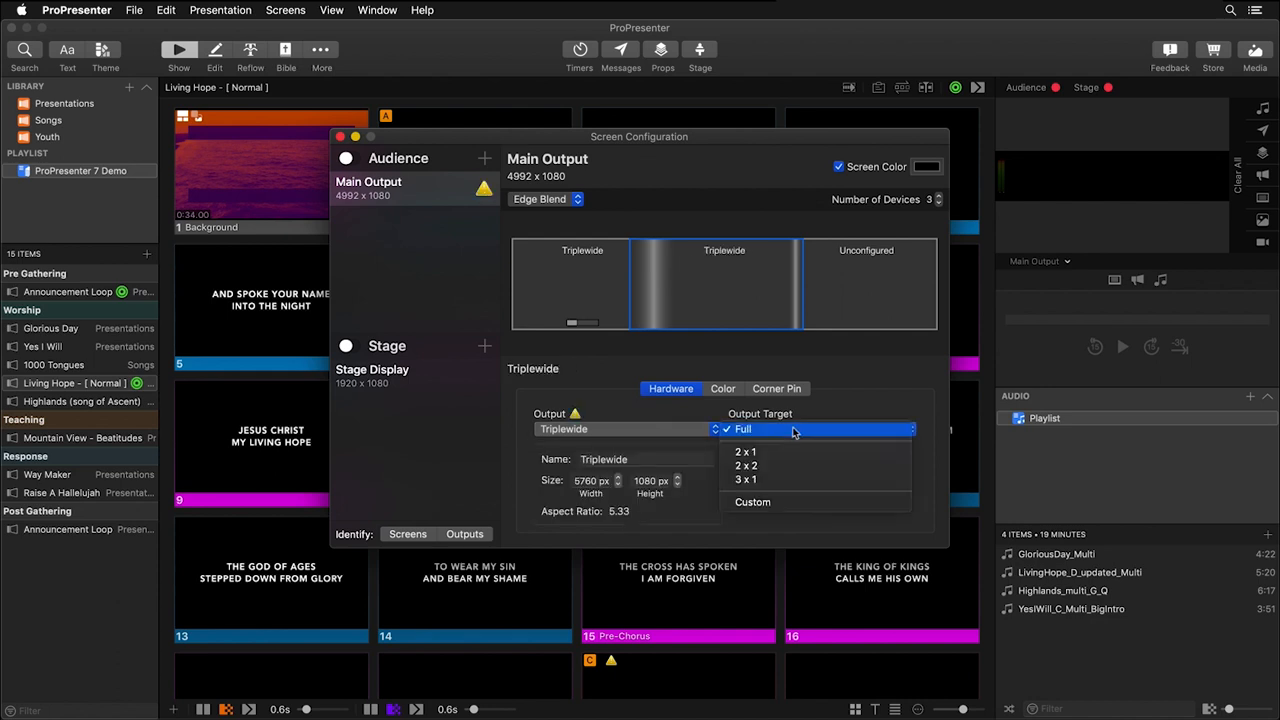
left_click(768, 482)
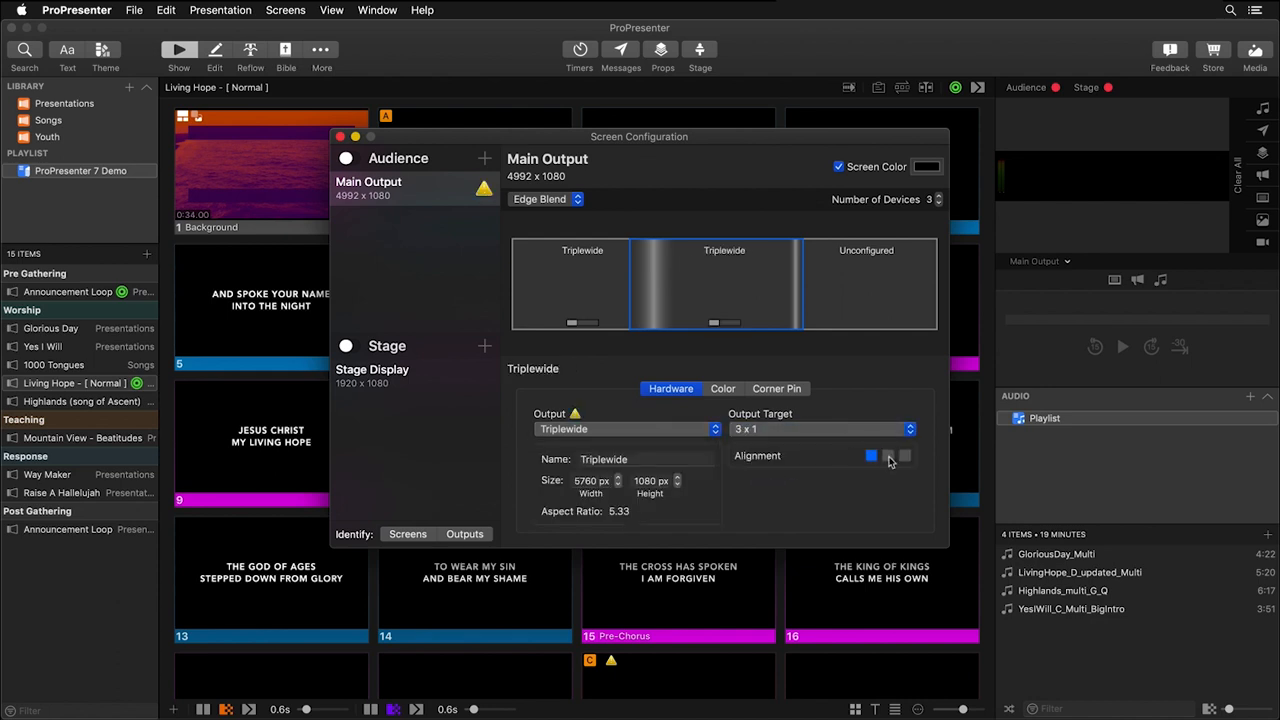
Assign Triplewide to the third device with a 3 x 1 output target aligned to the last third.
left_click(866, 261)
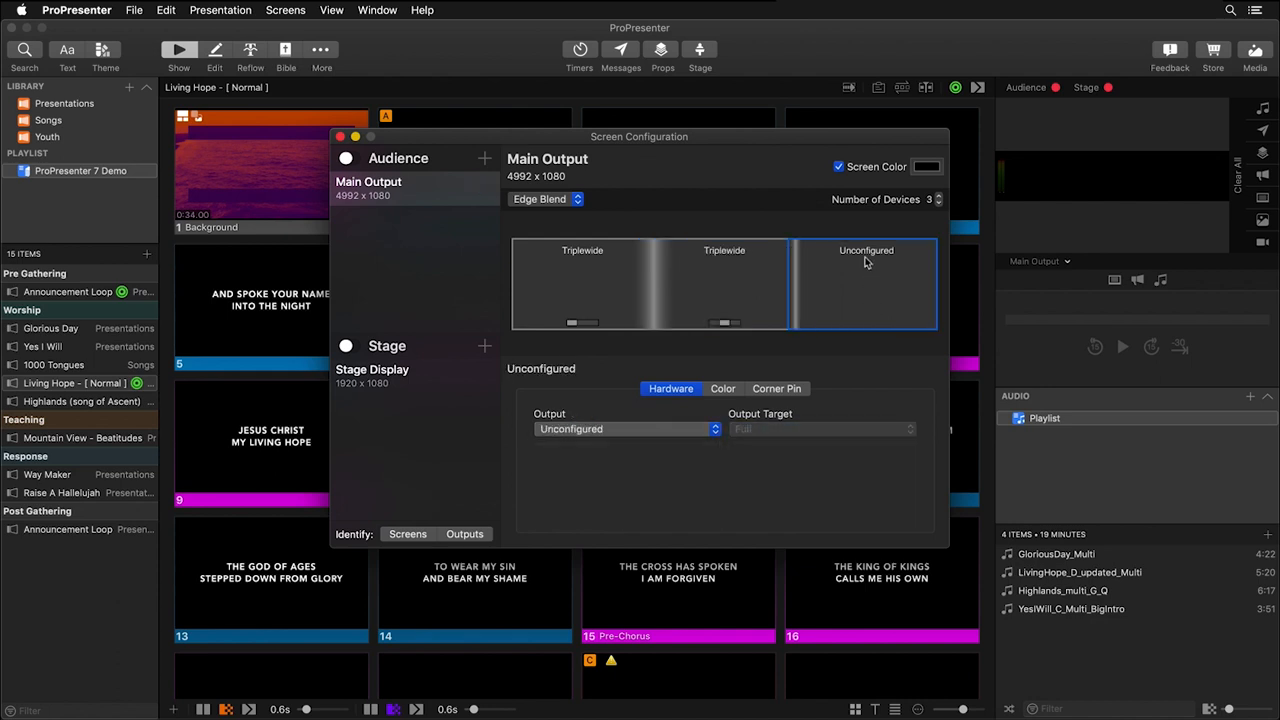
left_click(614, 430)
left_click(620, 405)
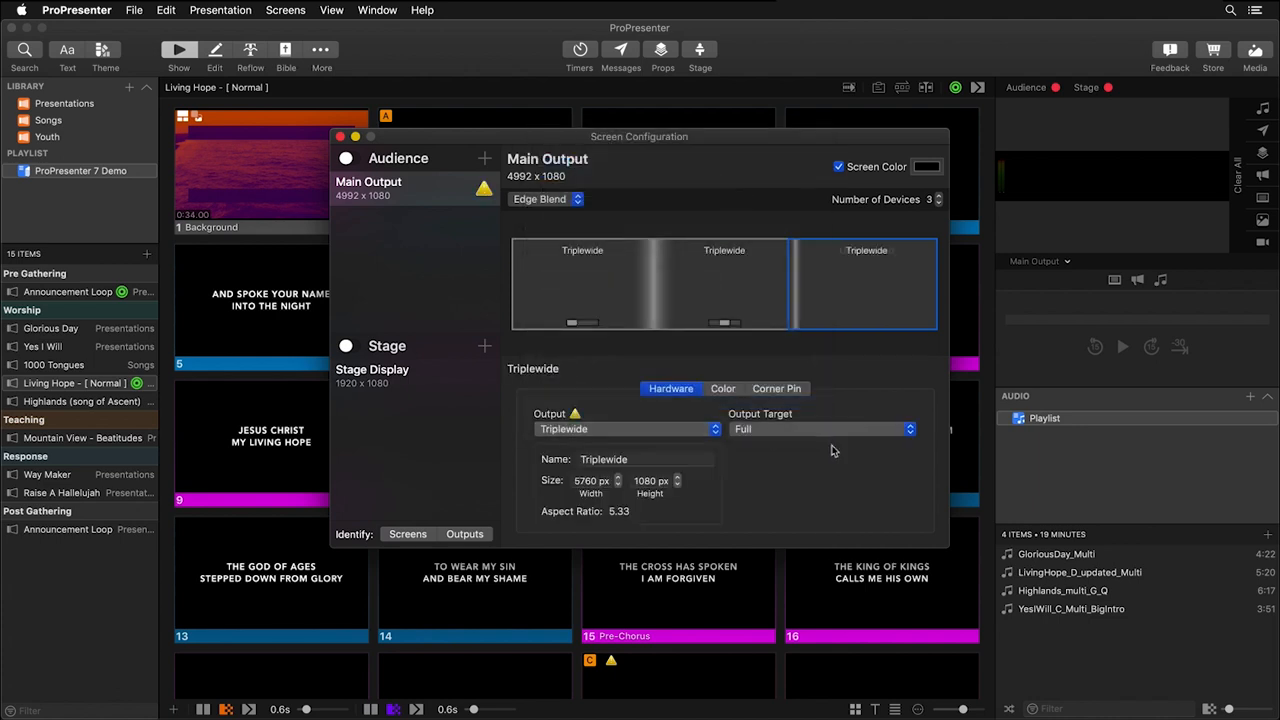
left_click(820, 429)
left_click(800, 480)
left_click(905, 456)
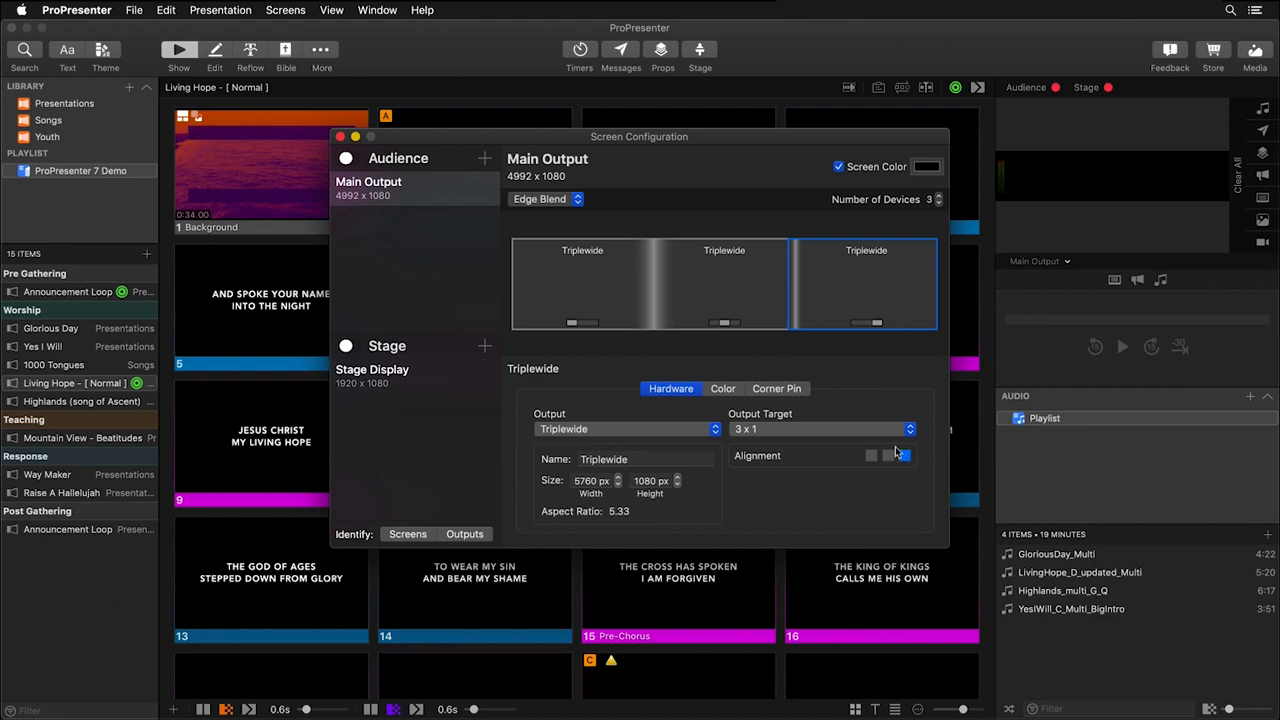
Narrow the edge-blend width of the overlap between the first and middle Triplewide devices.
left_click(649, 302)
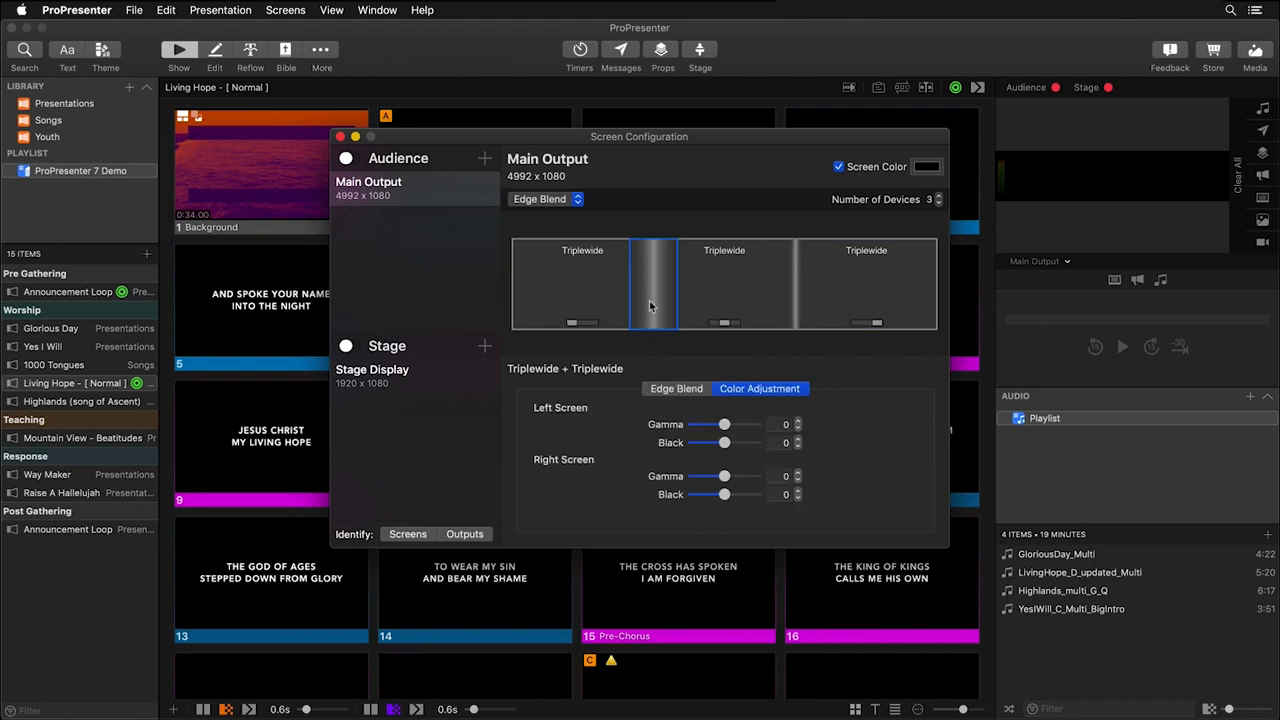
left_click(689, 392)
left_click_drag(699, 428, 700, 428)
Check the second overlap's blend settings and the output target and alignment of the middle and first devices.
left_click(797, 304)
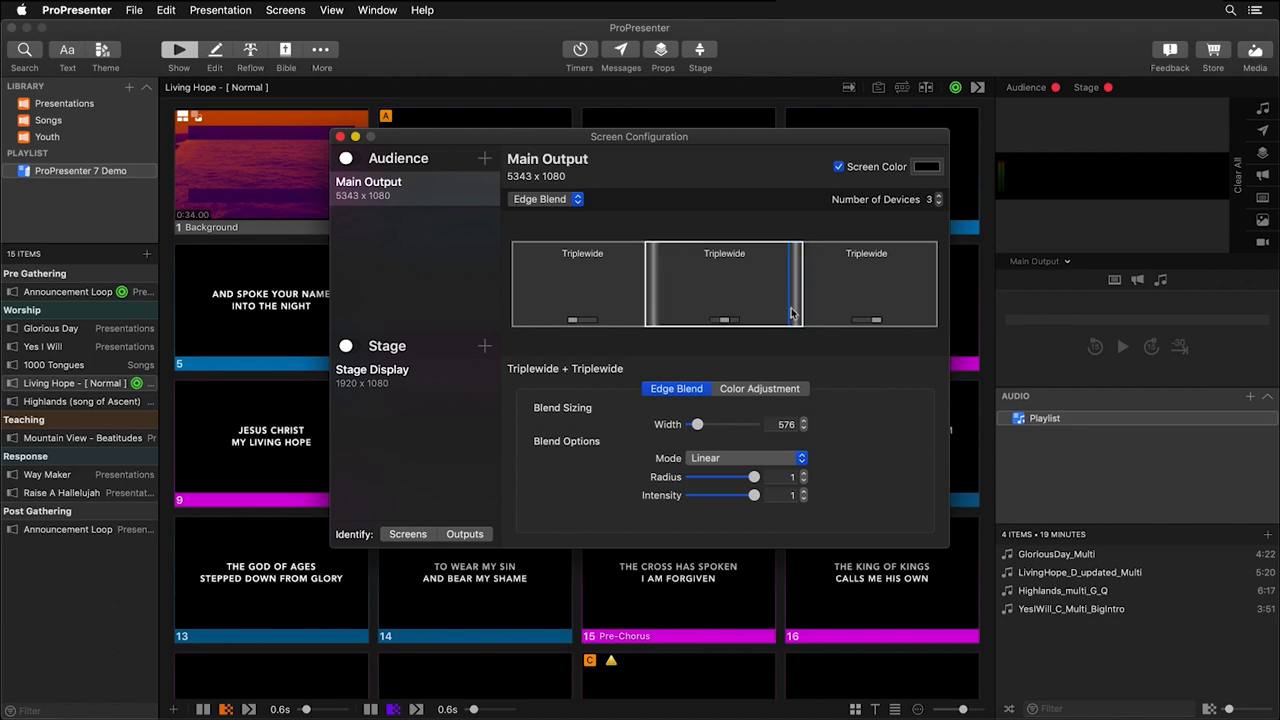
left_click(748, 304)
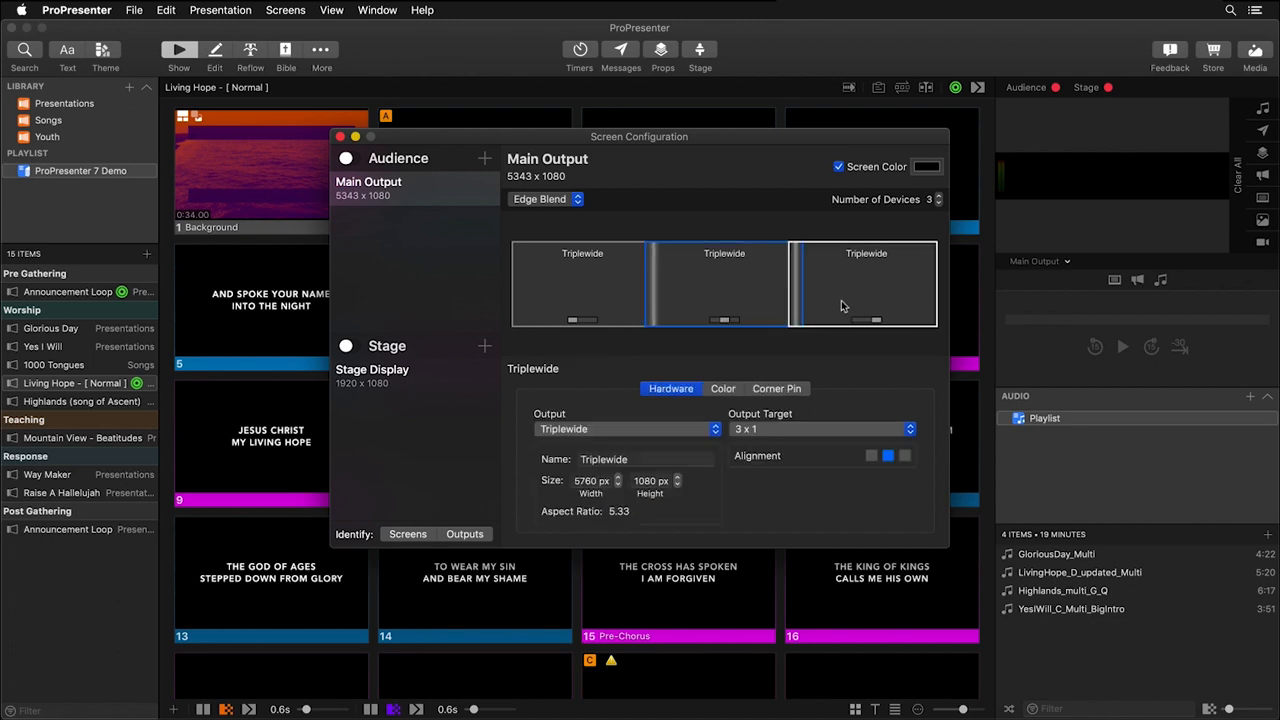
left_click(590, 290)
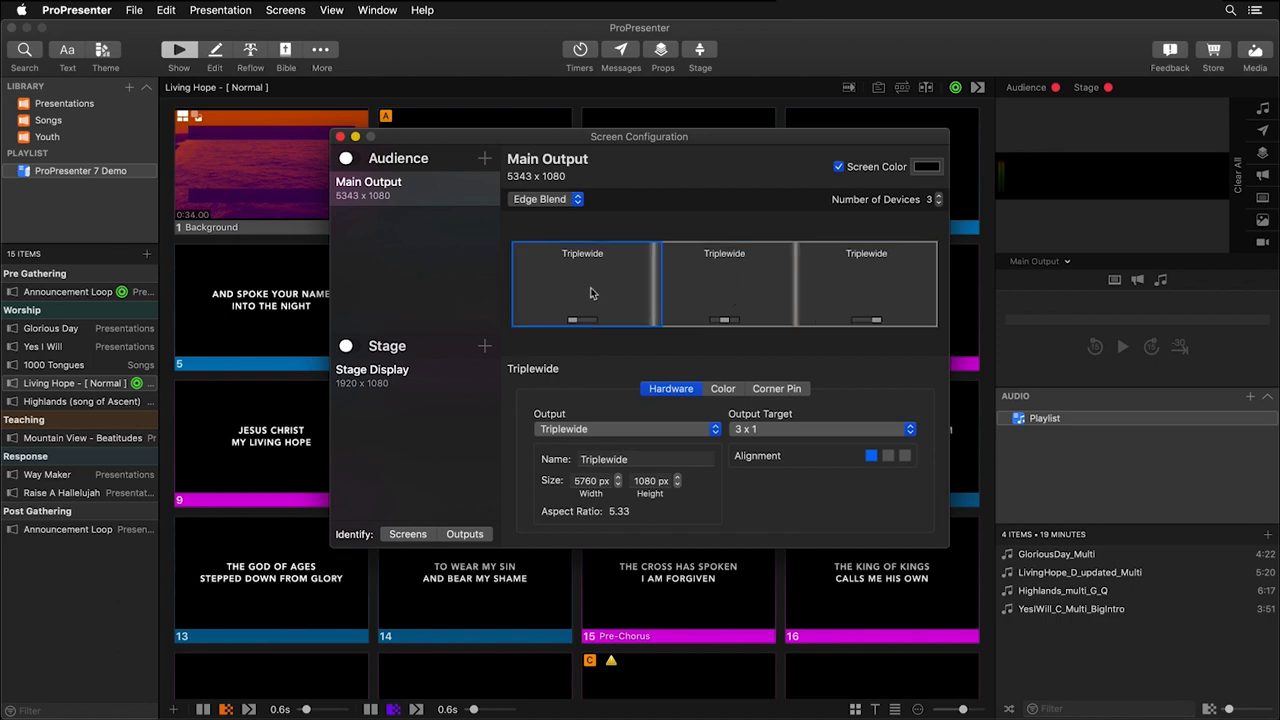